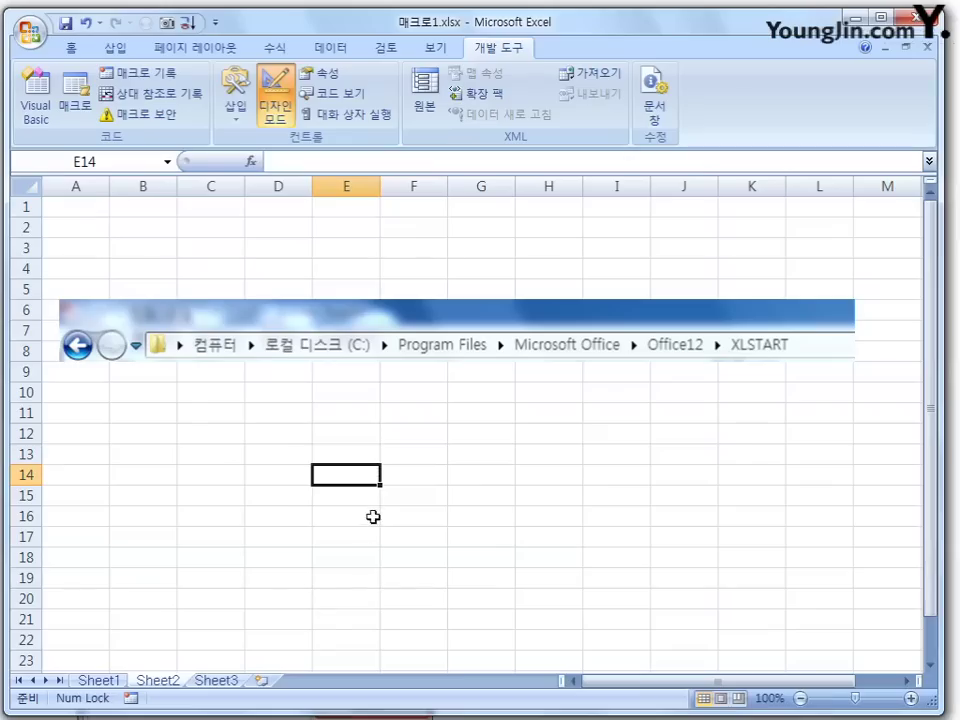
Switch to Sheet1 and begin setting up a new macro recording.
{"action": "left_click", "coordinate": [96, 679]}
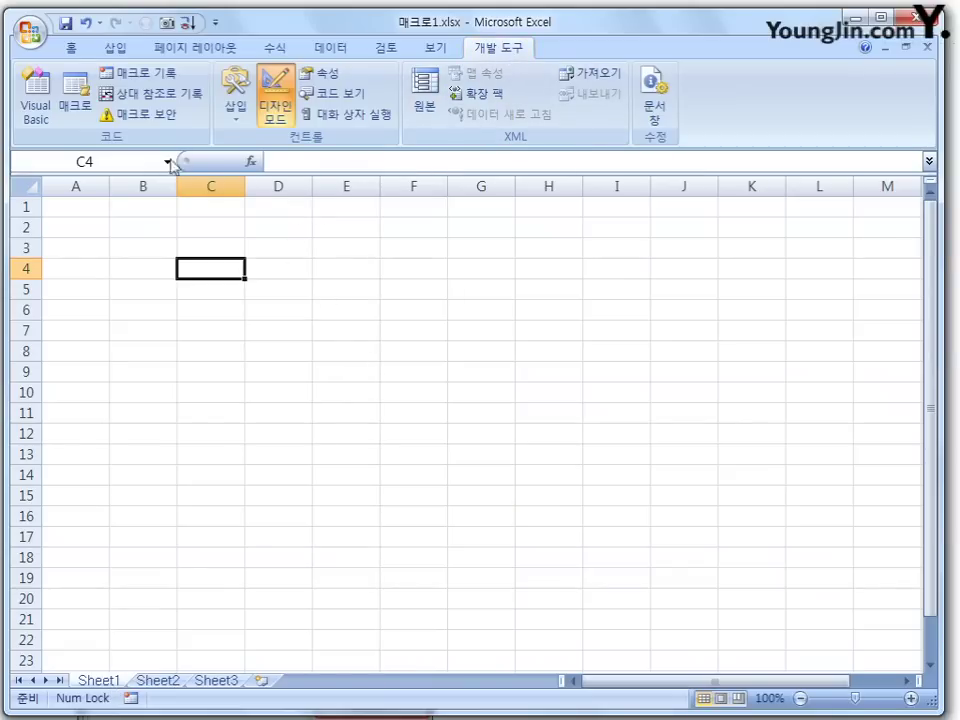
{"action": "left_click", "coordinate": [168, 75]}
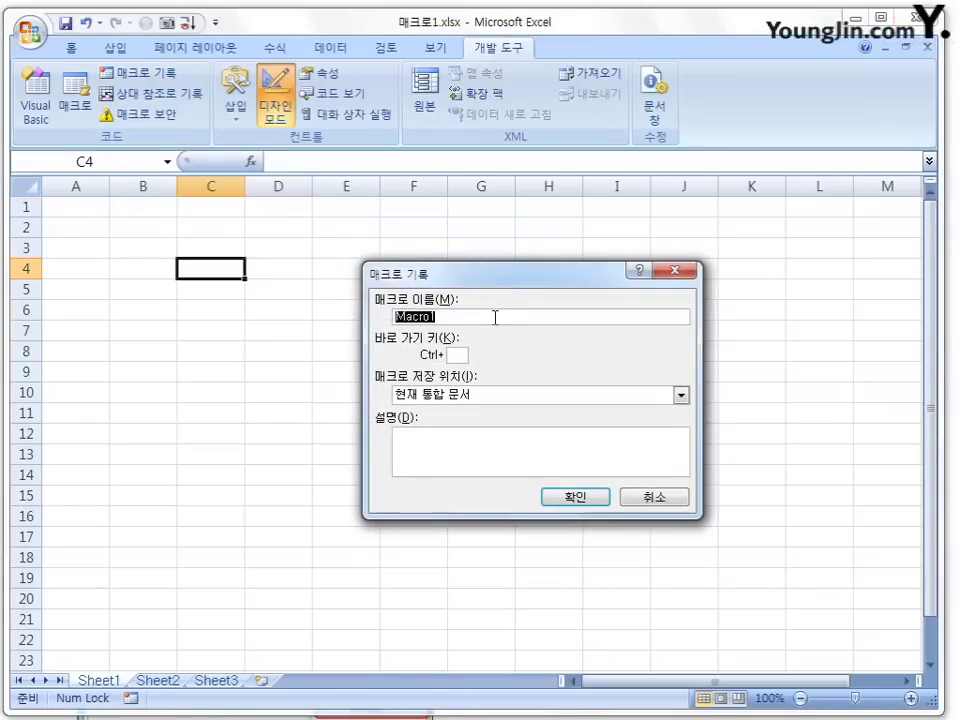
Try to name the macro 1Macro1, with a digit in front.
{"action": "left_click", "coordinate": [465, 313]}
{"action": "key", "text": "Left"}
{"action": "key", "text": "Left"}
{"action": "key", "text": "Left"}
{"action": "key", "text": "Left"}
{"action": "key", "text": "Left"}
{"action": "key", "text": "Left"}
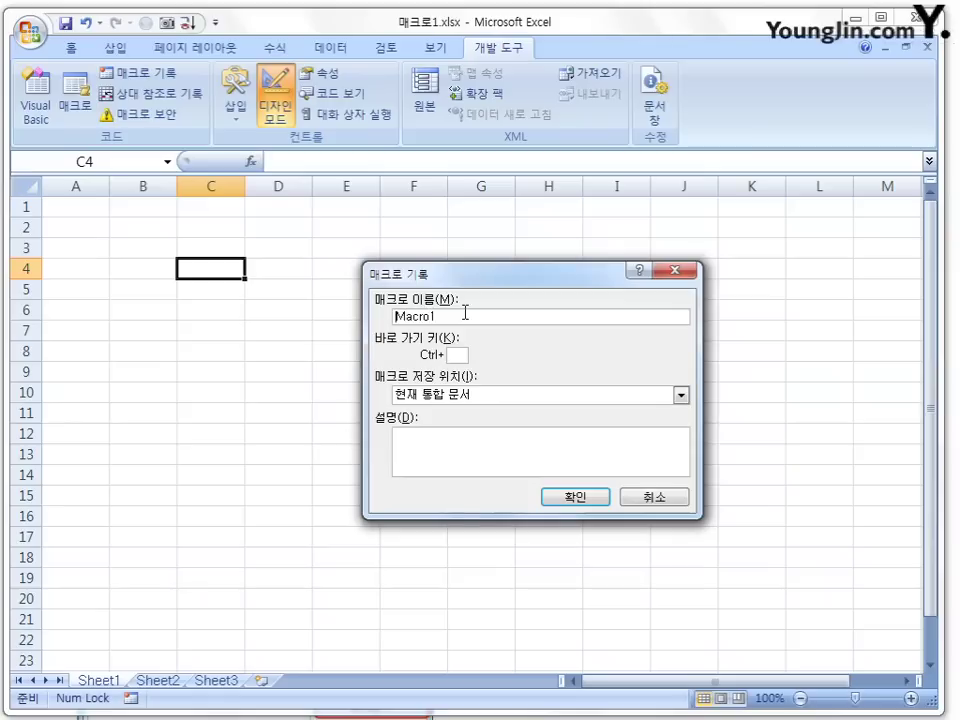
{"action": "type", "text": "1"}
{"action": "left_click", "coordinate": [575, 498]}
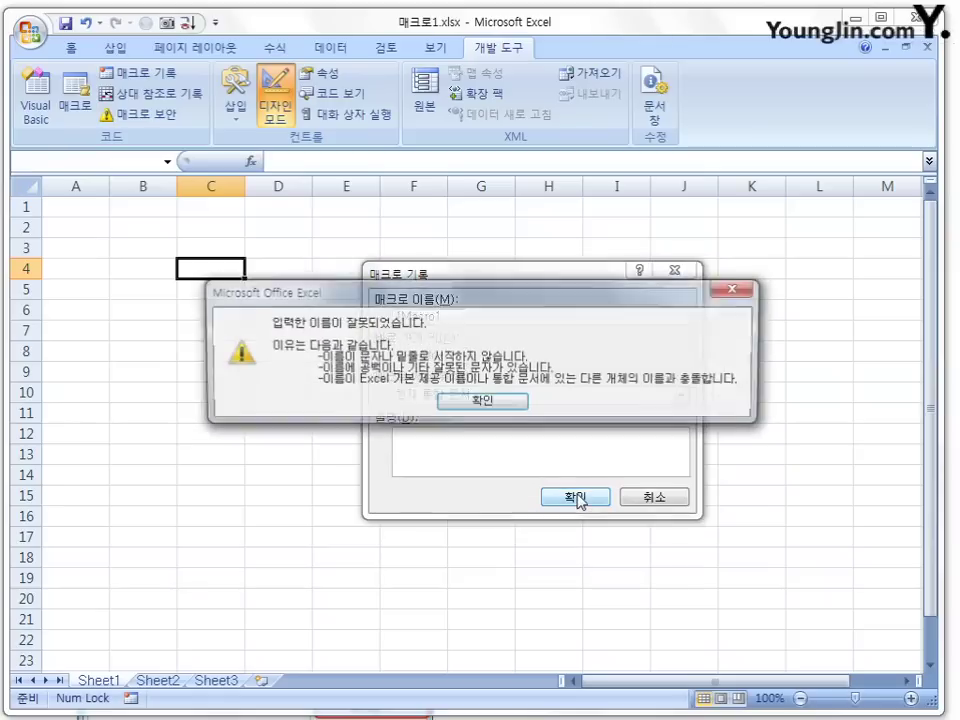
{"action": "left_click_drag", "start_coordinate": [520, 300], "coordinate": [526, 440]}
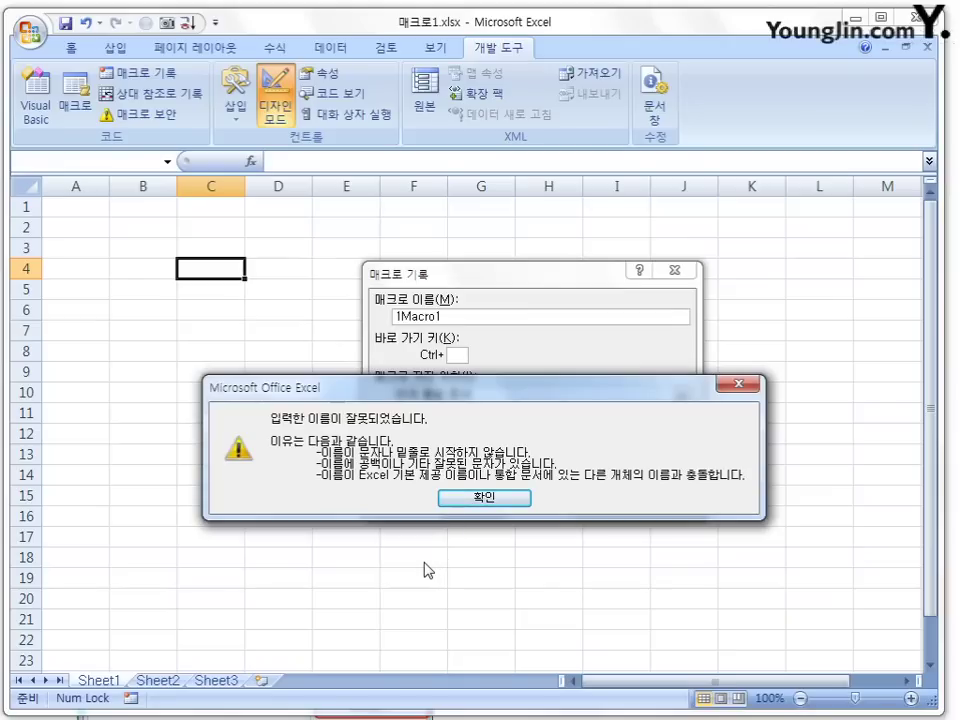
{"action": "left_click", "coordinate": [486, 498]}
Remove the leading 1 from the macro name and try to confirm the recording settings.
{"action": "left_click", "coordinate": [399, 316]}
{"action": "key", "text": "BackSpace"}
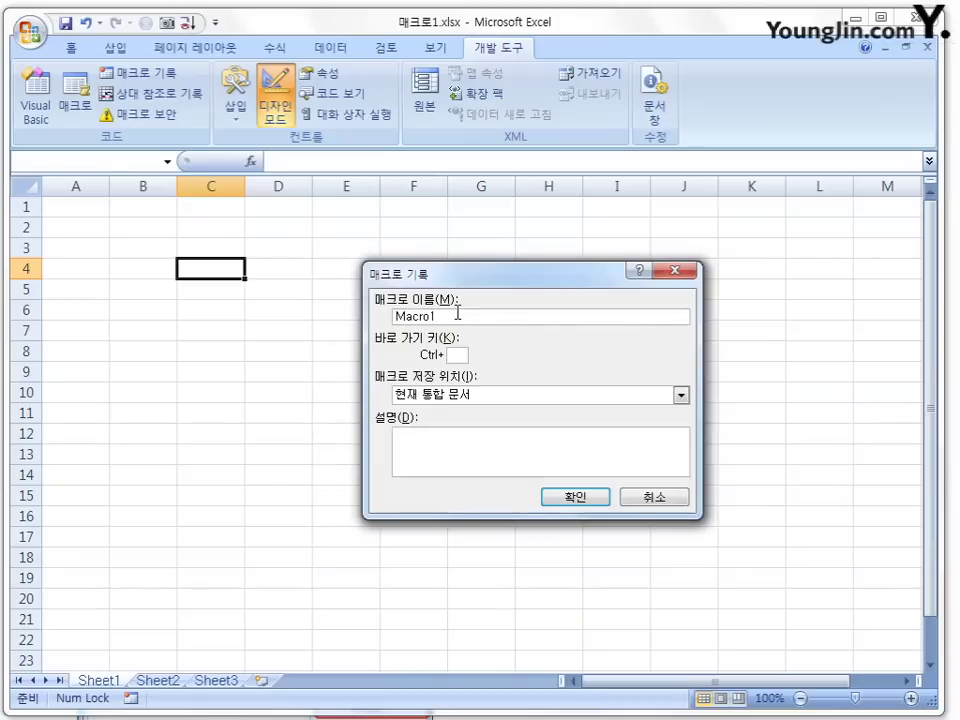
{"action": "left_click", "coordinate": [589, 500]}
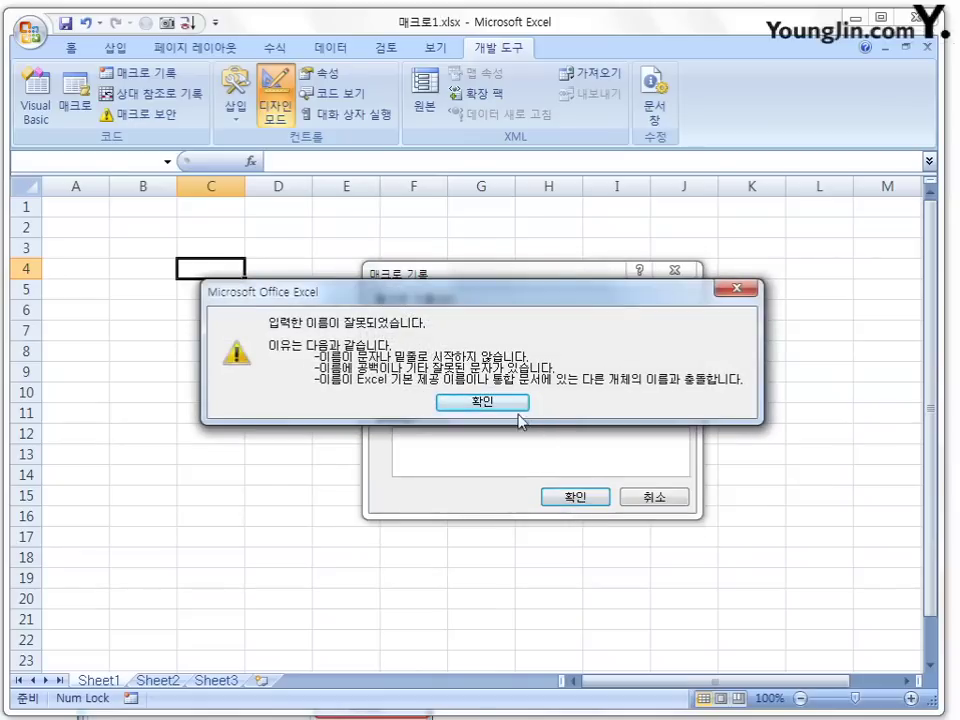
{"action": "left_click", "coordinate": [482, 402]}
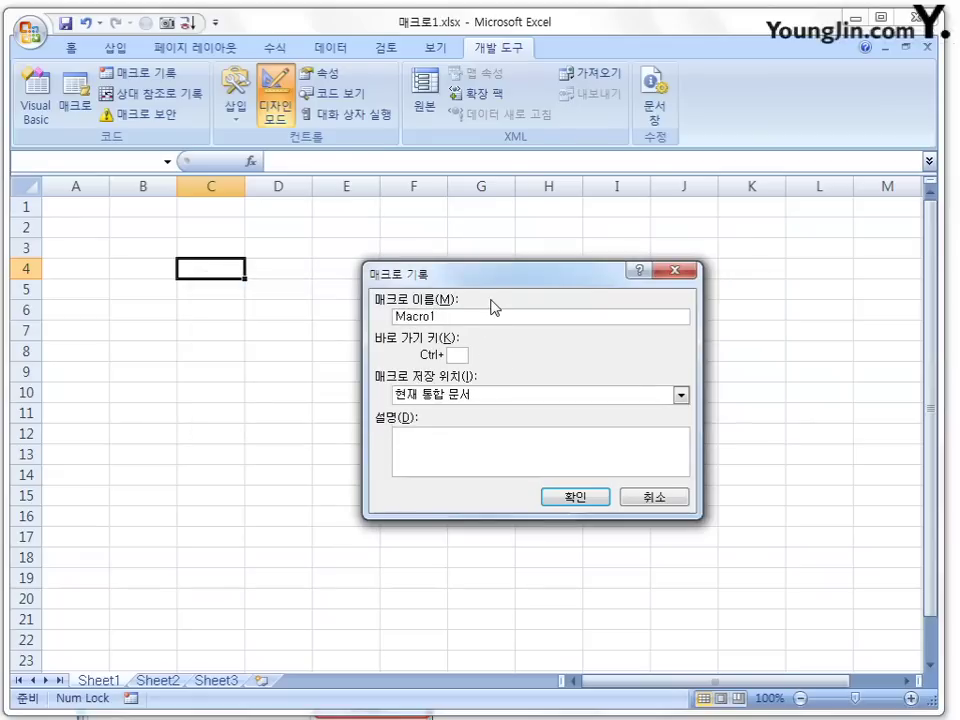
Replace the macro name with 눈금선삭제.
{"action": "left_click", "coordinate": [454, 355]}
{"action": "left_click", "coordinate": [456, 317]}
{"action": "key", "text": "BackSpace"}
{"action": "key", "text": "BackSpace"}
{"action": "key", "text": "BackSpace"}
{"action": "key", "text": "BackSpace"}
{"action": "key", "text": "BackSpace"}
{"action": "key", "text": "BackSpace"}
{"action": "type", "text": "눈ㄱ"}
{"action": "type", "text": "금선숨"}
{"action": "type", "text": "제"}
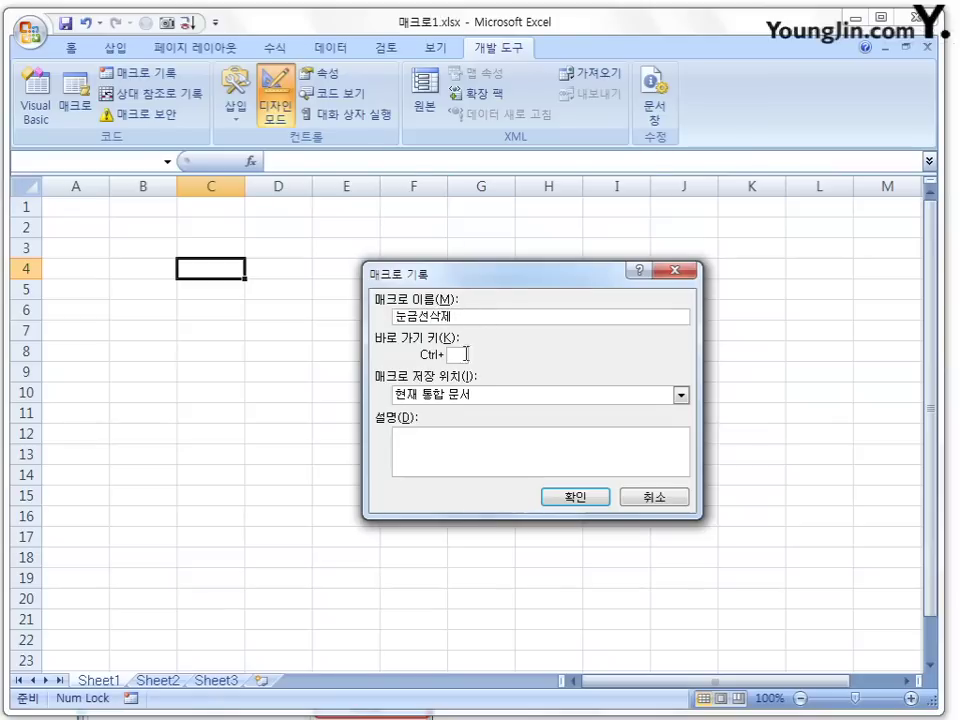
Assign lowercase c as the macro's shortcut letter and keep 현재 통합 문서 as the storage location.
{"action": "left_click", "coordinate": [464, 354]}
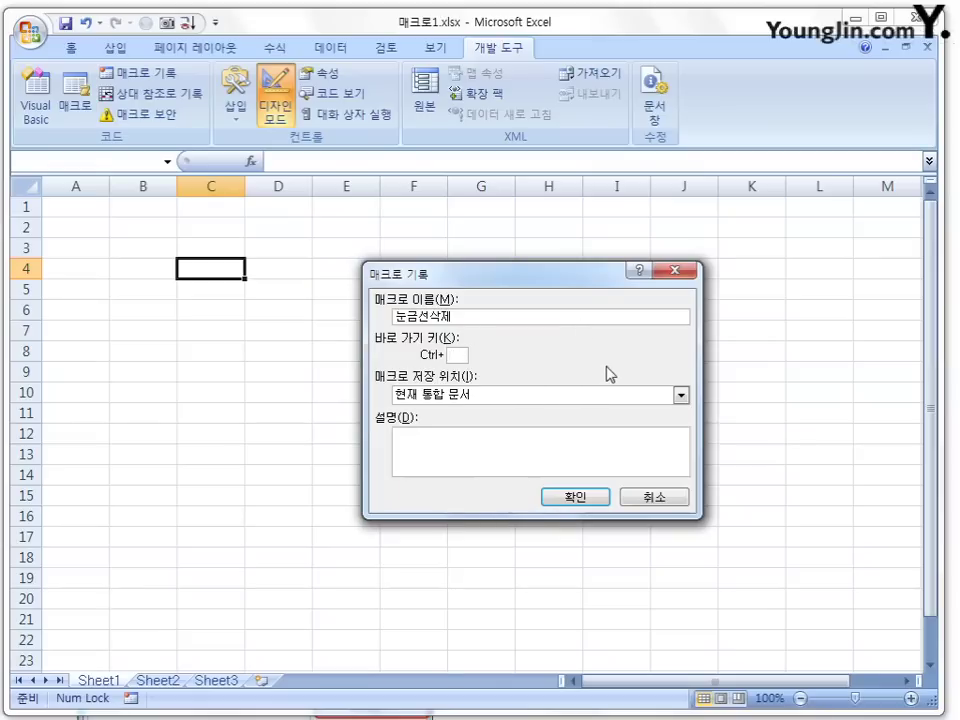
{"action": "type", "text": "c"}
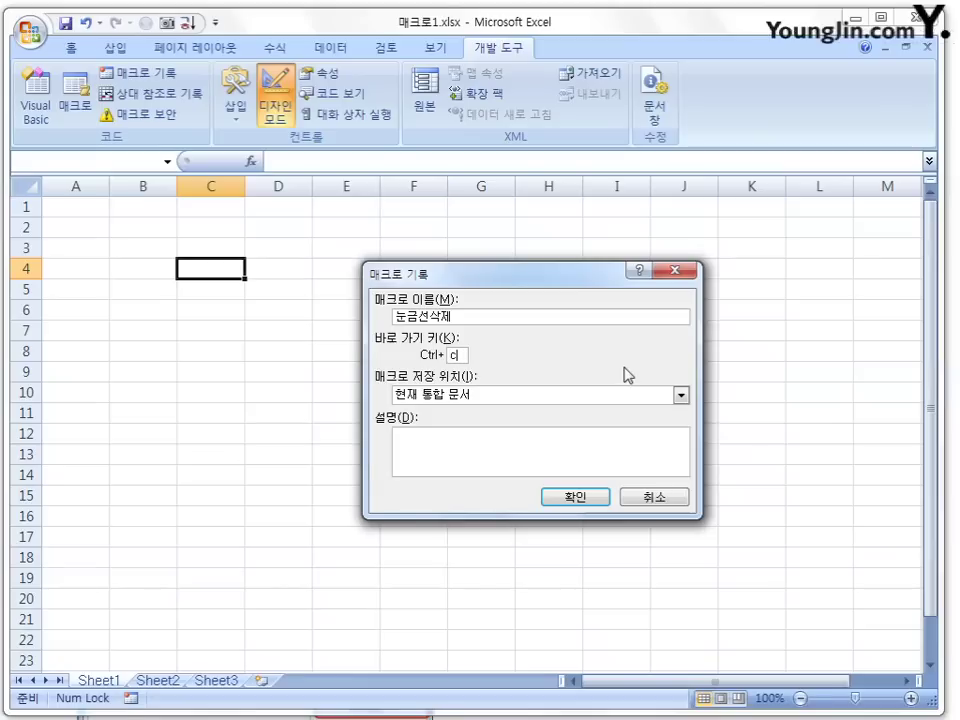
{"action": "key", "text": "BackSpace"}
{"action": "key", "text": "Caps_Lock"}
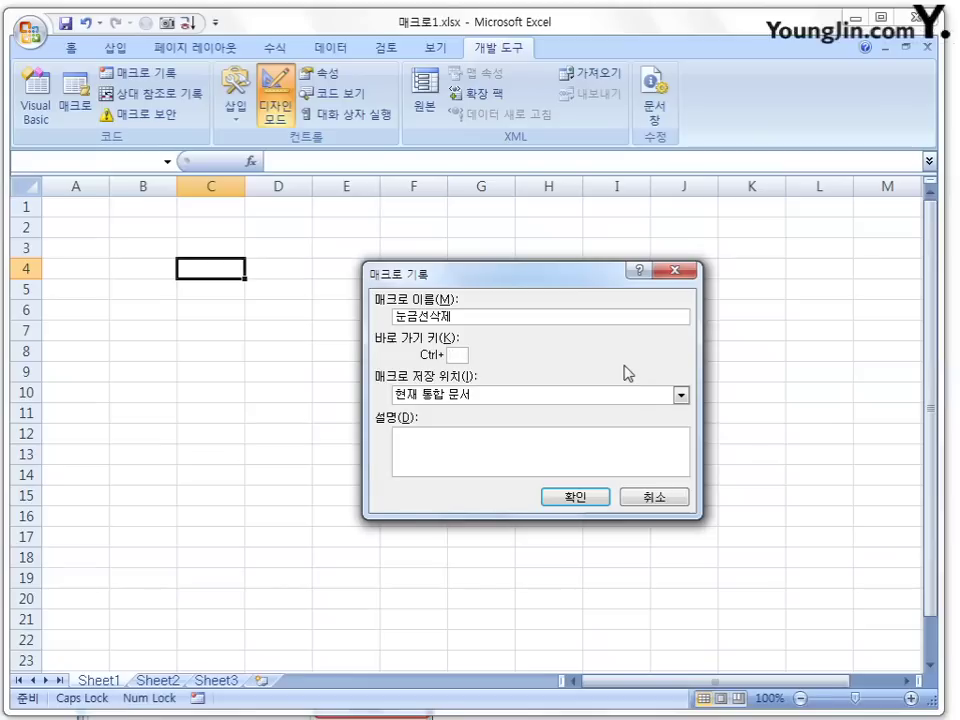
{"action": "type", "text": "C"}
{"action": "key", "text": "BackSpace"}
{"action": "key", "text": "Caps_Lock"}
{"action": "type", "text": "c"}
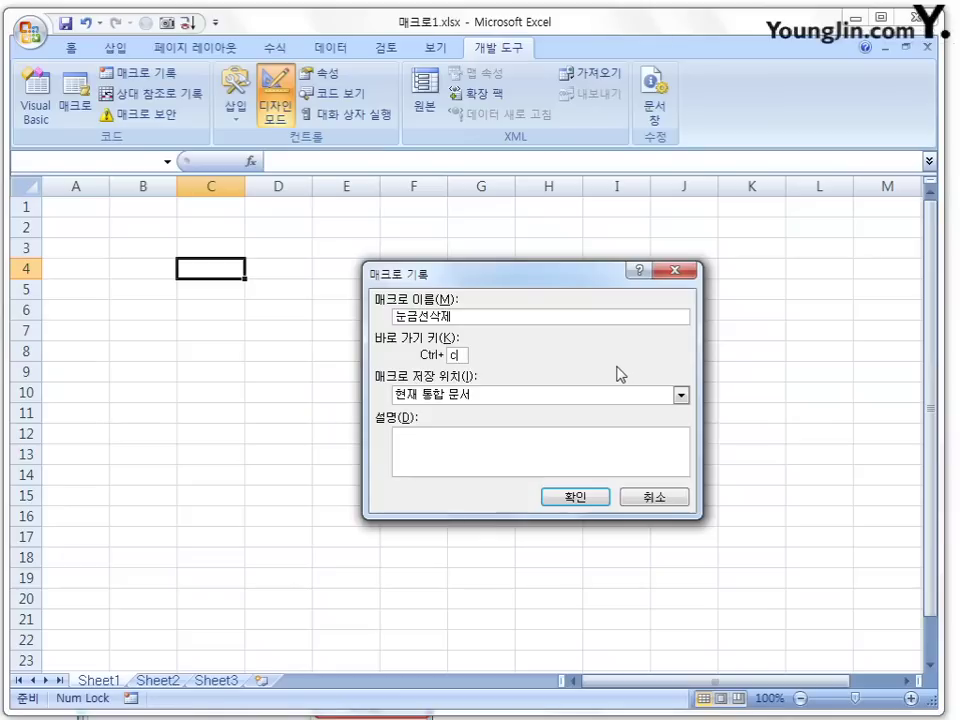
{"action": "left_click", "coordinate": [682, 397]}
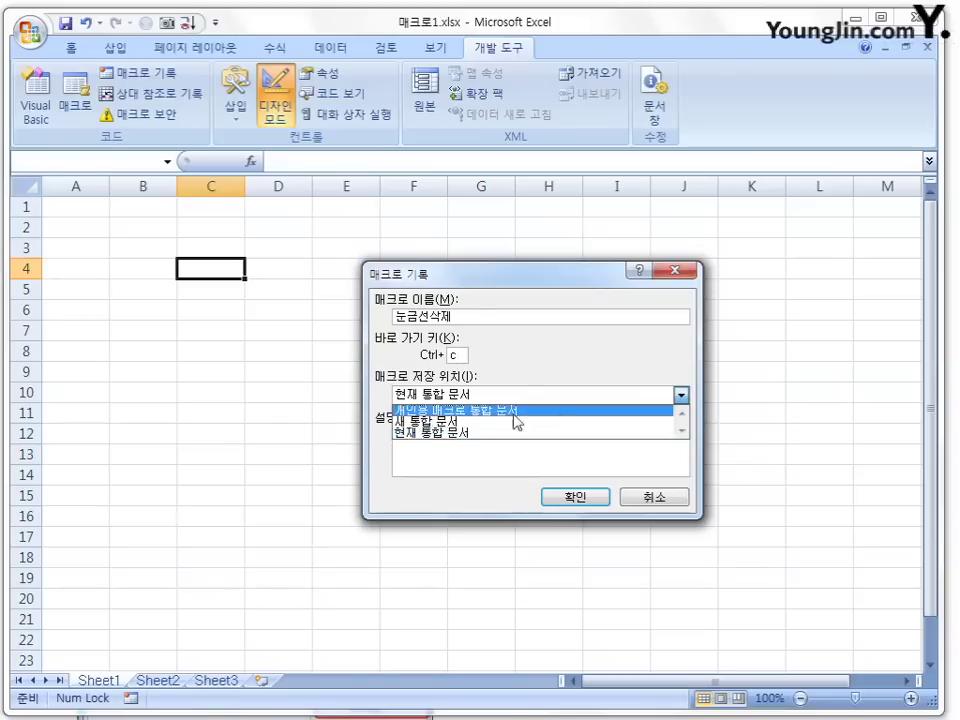
{"action": "left_click", "coordinate": [585, 381]}
Enter the macro description "눈금선을 삭제한다." and start recording.
{"action": "left_click", "coordinate": [453, 449]}
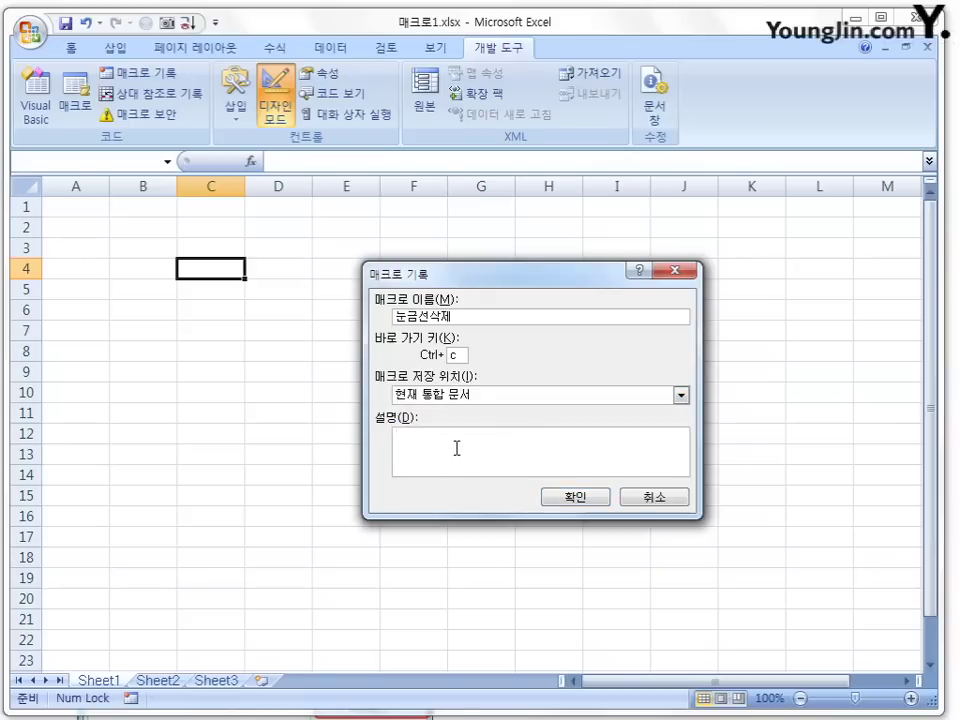
{"action": "type", "text": "sns"}
{"action": "key", "text": "BackSpace"}
{"action": "key", "text": "BackSpace"}
{"action": "key", "text": "BackSpace"}
{"action": "type", "text": "눈금서ㄴ을 삭제하"}
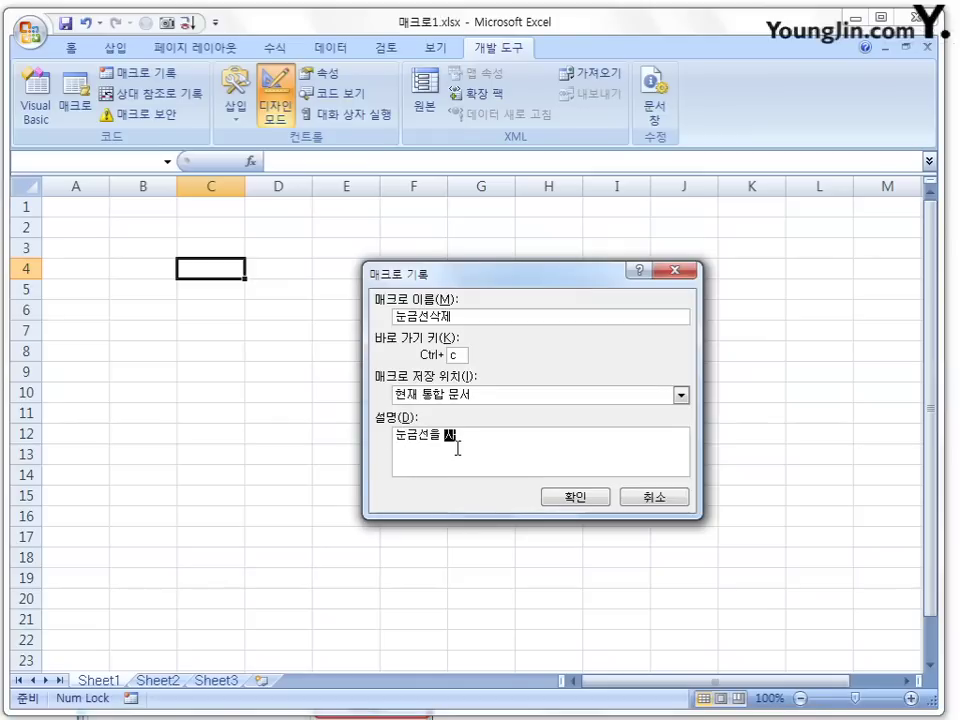
{"action": "type", "text": "ㄴ다."}
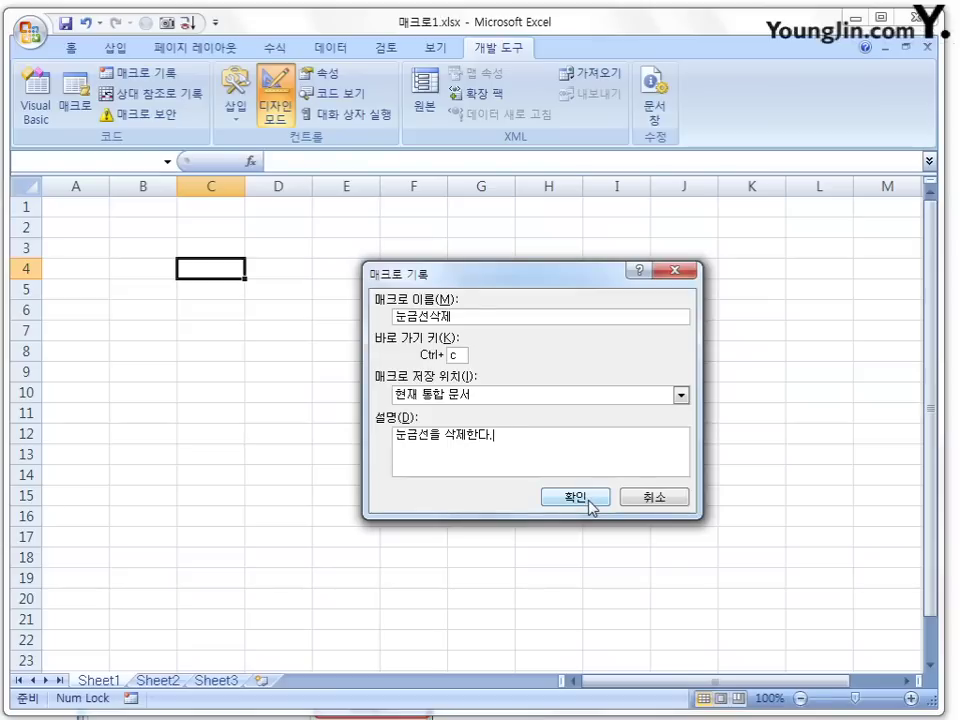
{"action": "left_click", "coordinate": [589, 500]}
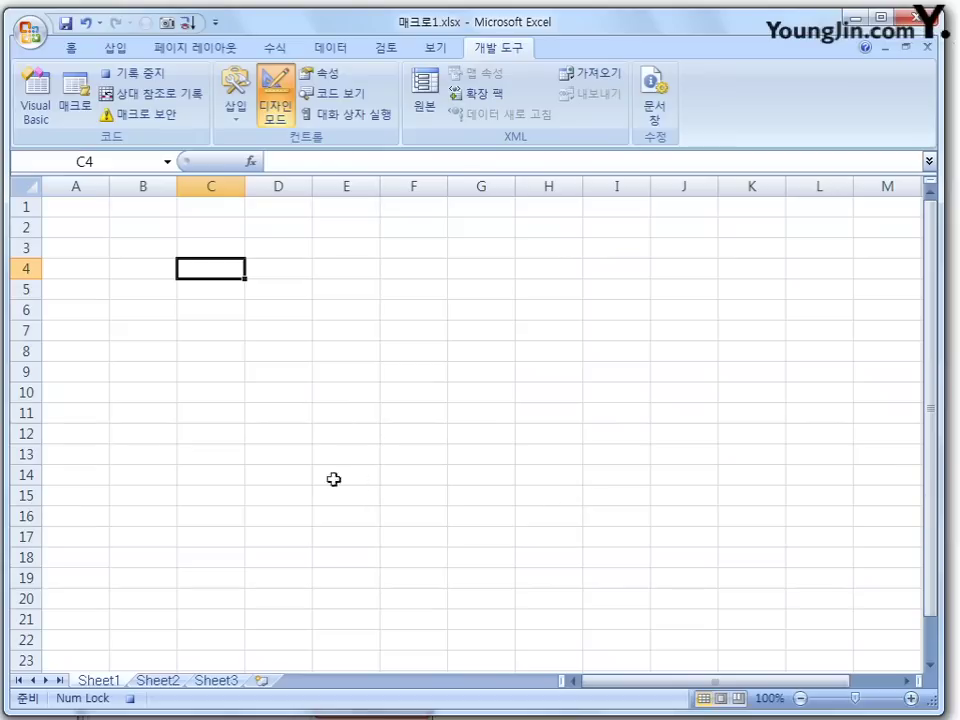
Record hiding the gridlines on Sheet1 and stop the macro recording.
{"action": "left_click", "coordinate": [438, 48]}
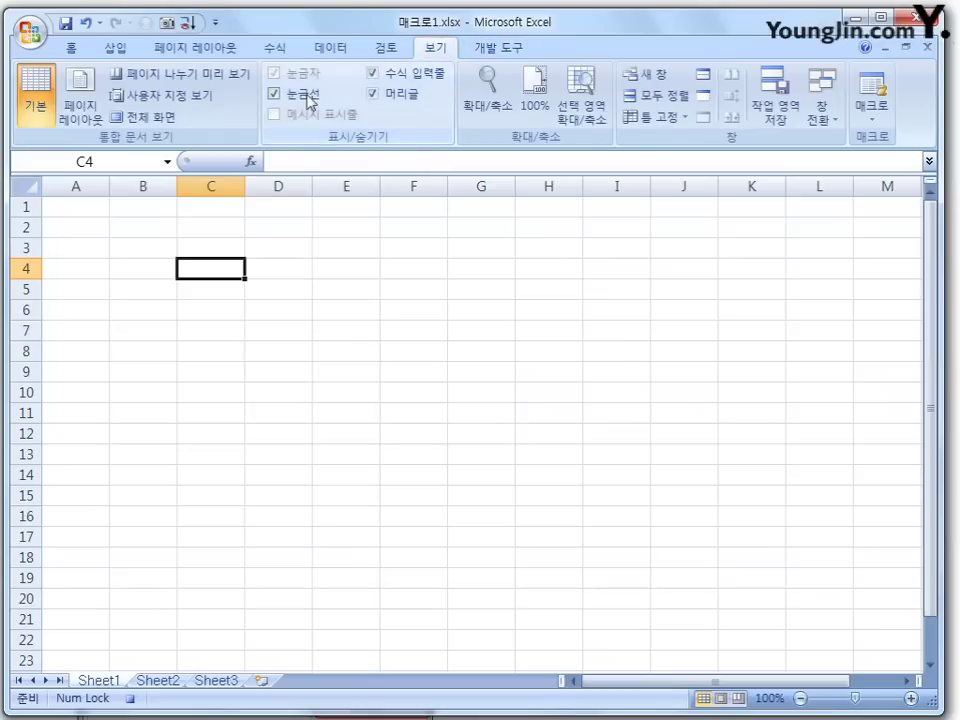
{"action": "left_click", "coordinate": [307, 96]}
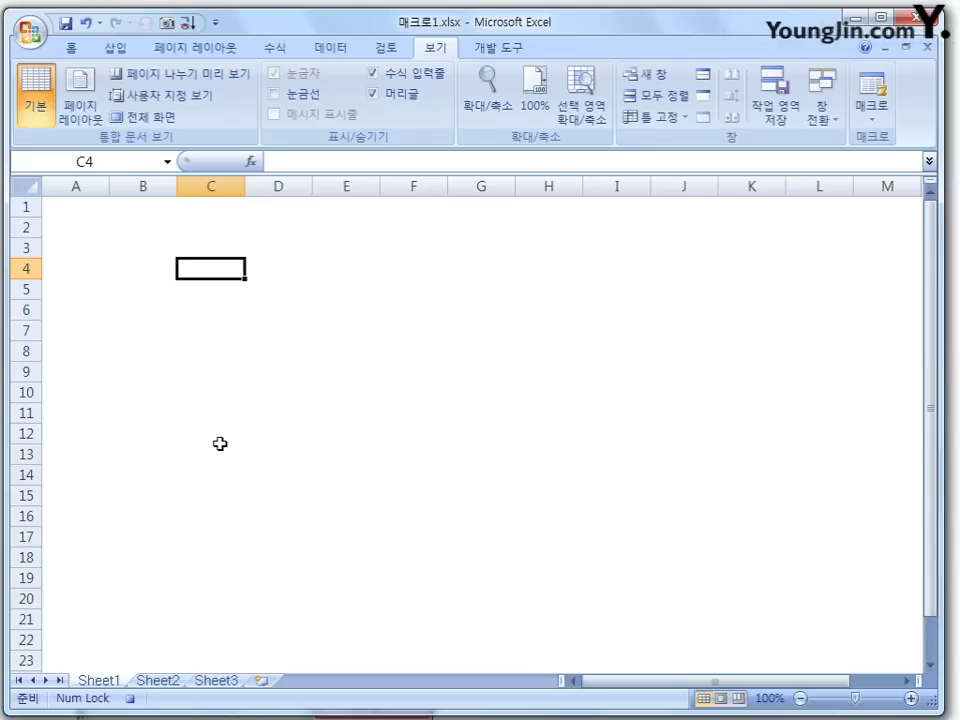
{"action": "left_click", "coordinate": [515, 50]}
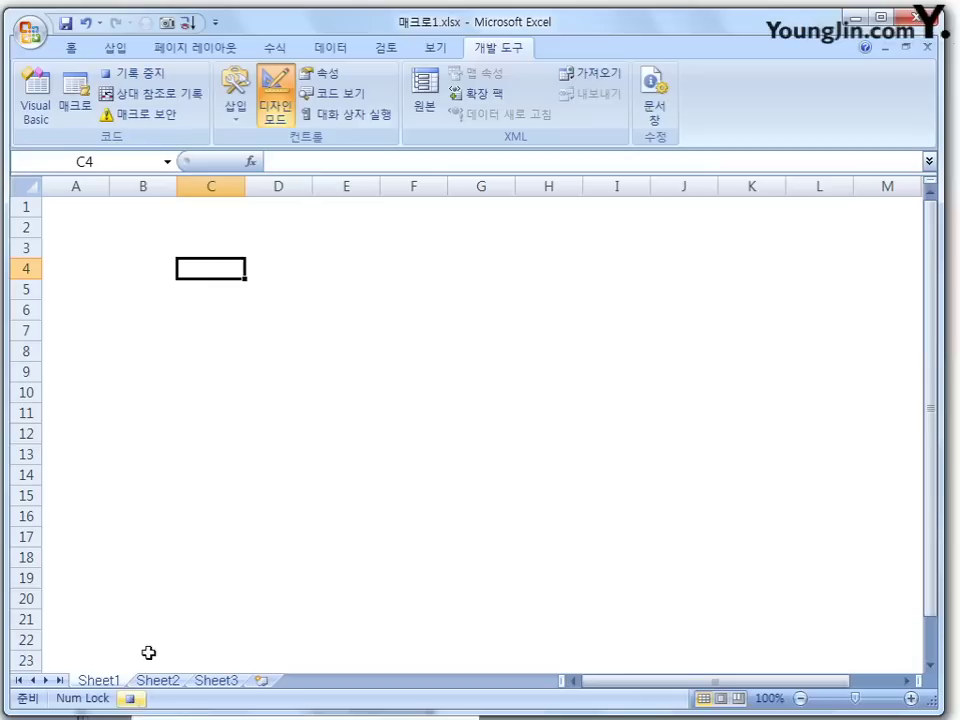
{"action": "left_click", "coordinate": [147, 78]}
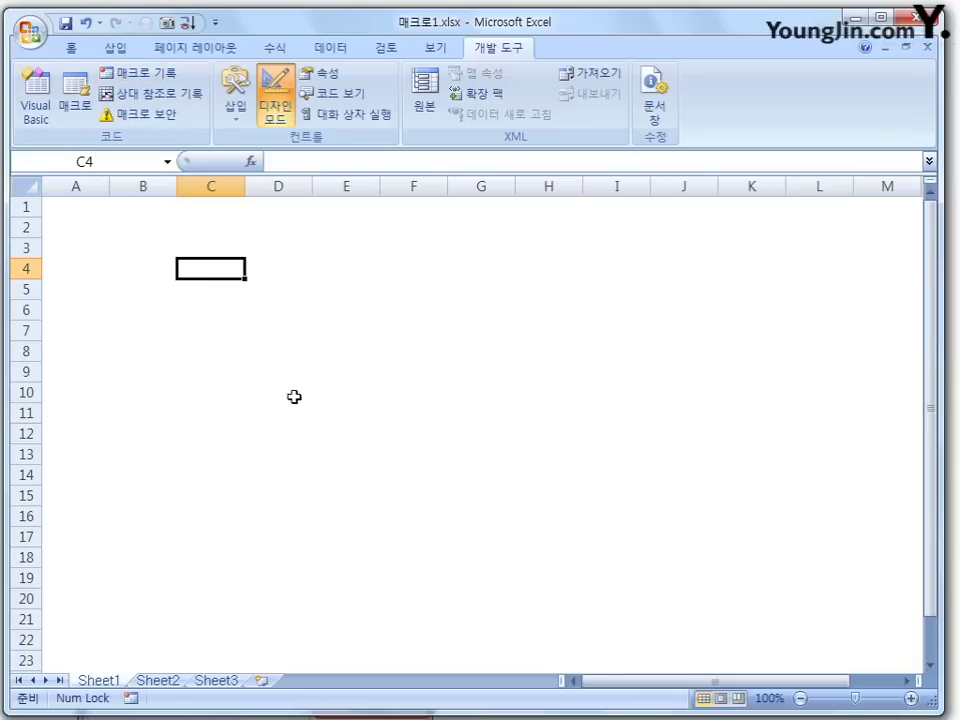
Check the list of recorded macros for 눈금선삭제 and its description.
{"action": "left_click", "coordinate": [80, 110]}
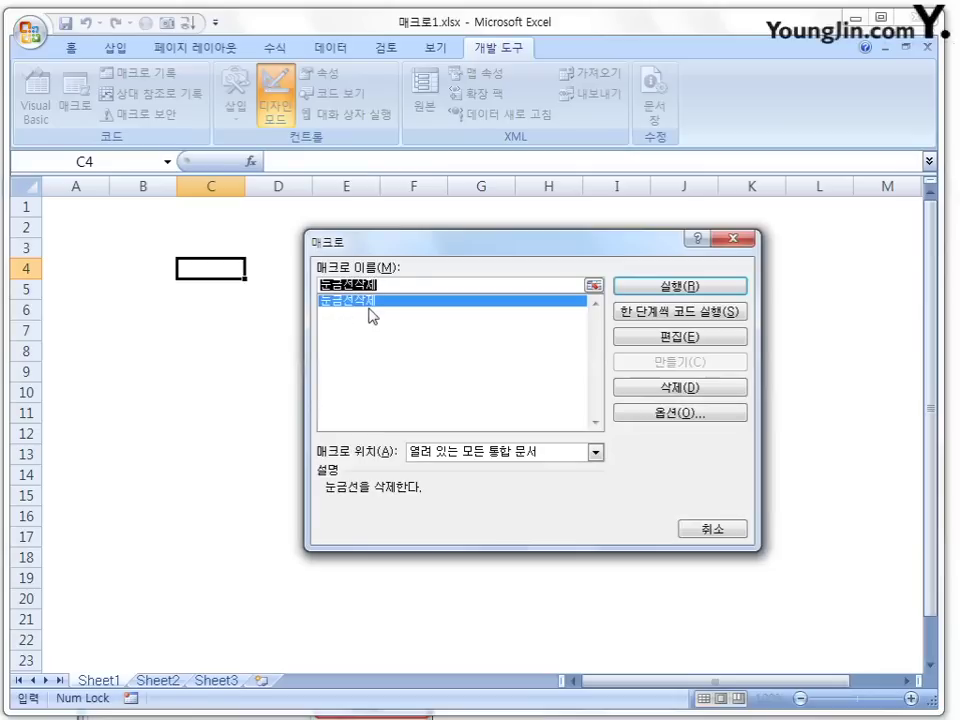
{"action": "left_click", "coordinate": [719, 535]}
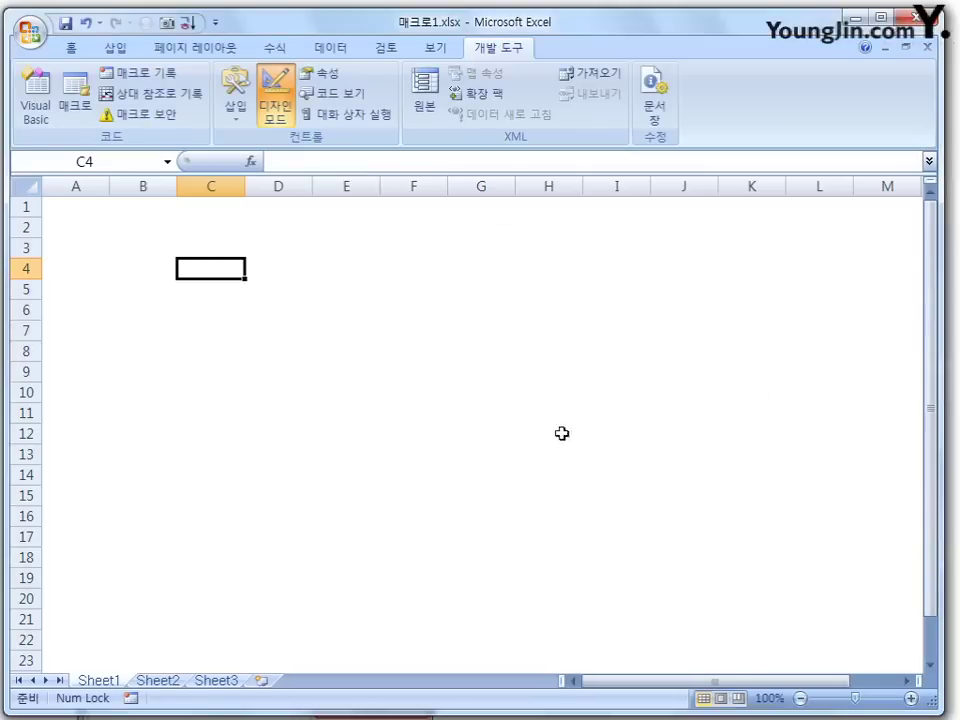
Show the gridlines on Sheet1 and hide them again.
{"action": "left_click", "coordinate": [434, 47]}
{"action": "left_click", "coordinate": [305, 94]}
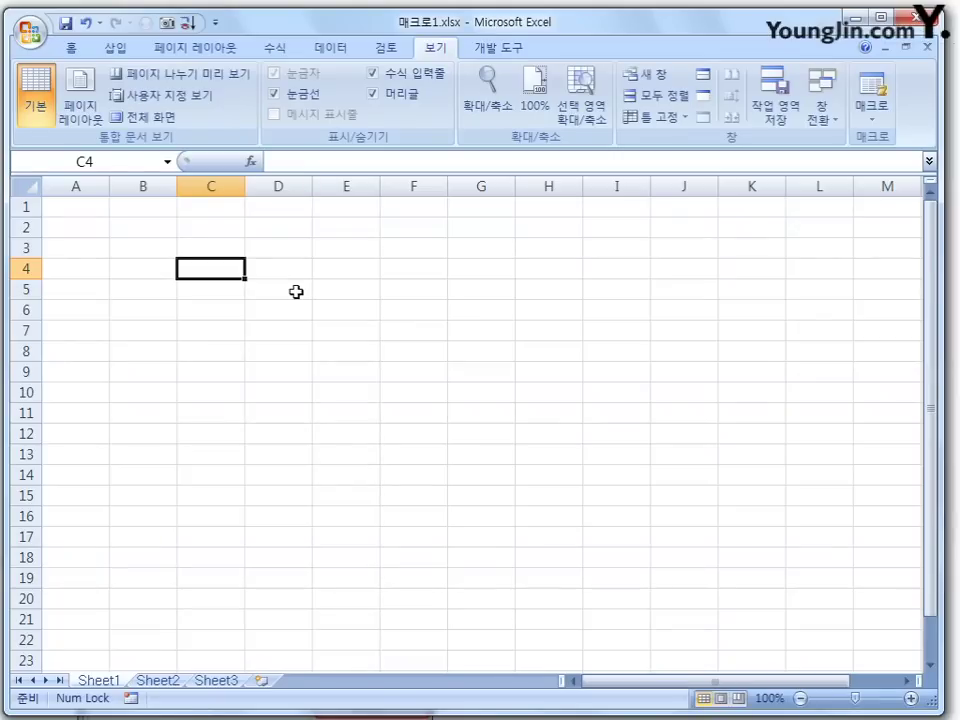
{"action": "key", "text": "alt+w"}
{"action": "key", "text": "v"}
{"action": "key", "text": "g"}
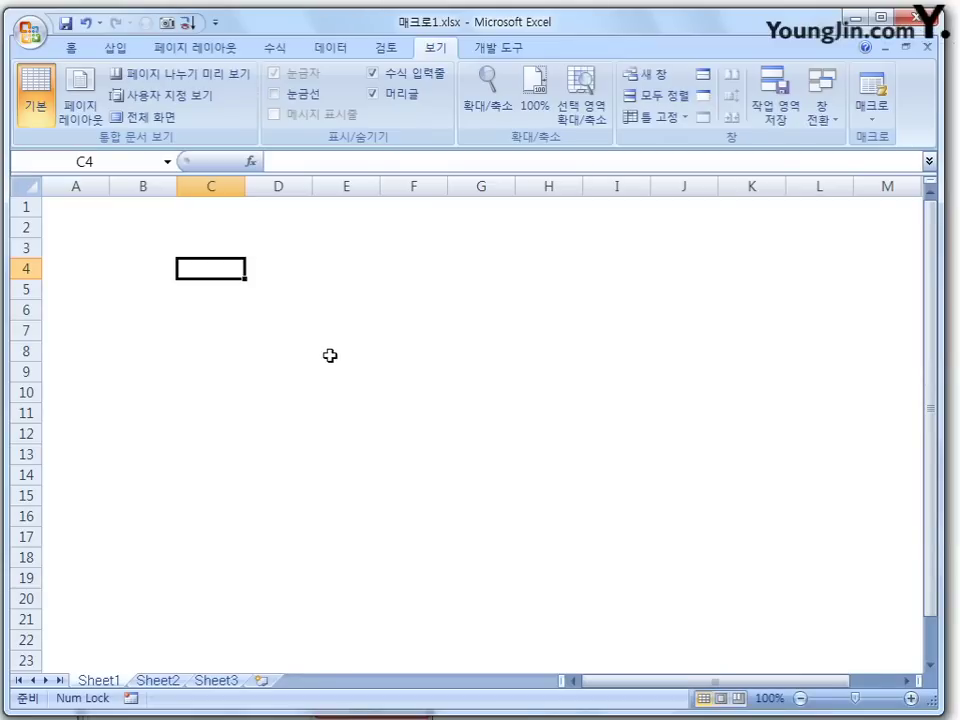
Start recording a macro named 눈금선나타내기 with shortcut letter d, stored in 현재 통합 문서.
{"action": "left_click", "coordinate": [509, 52]}
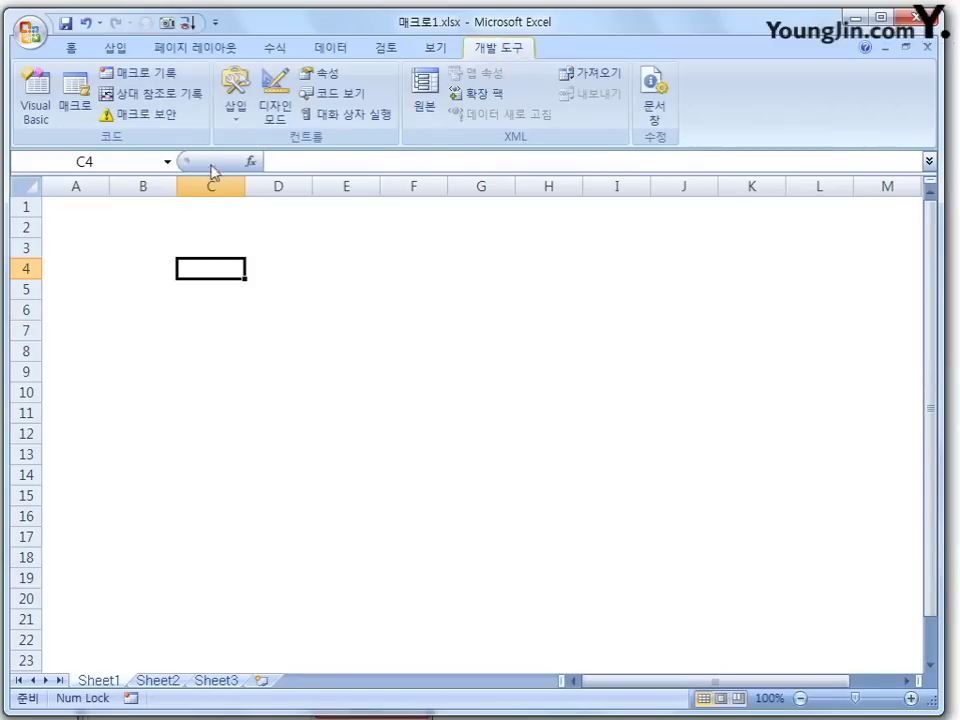
{"action": "left_click", "coordinate": [160, 78]}
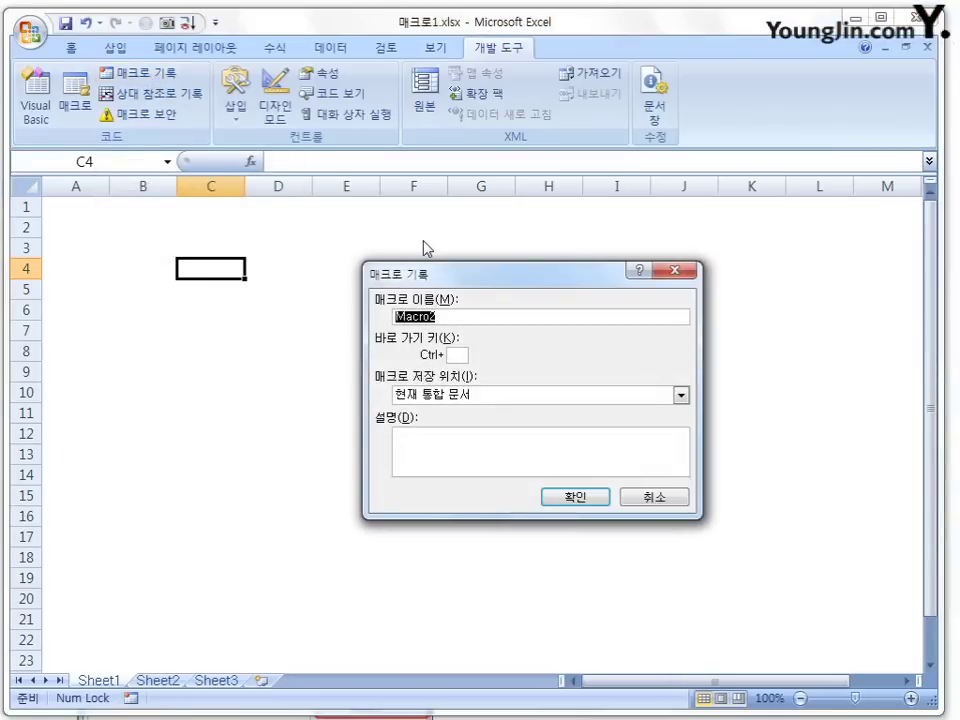
{"action": "type", "text": "눈ㄱ"}
{"action": "type", "text": "금선"}
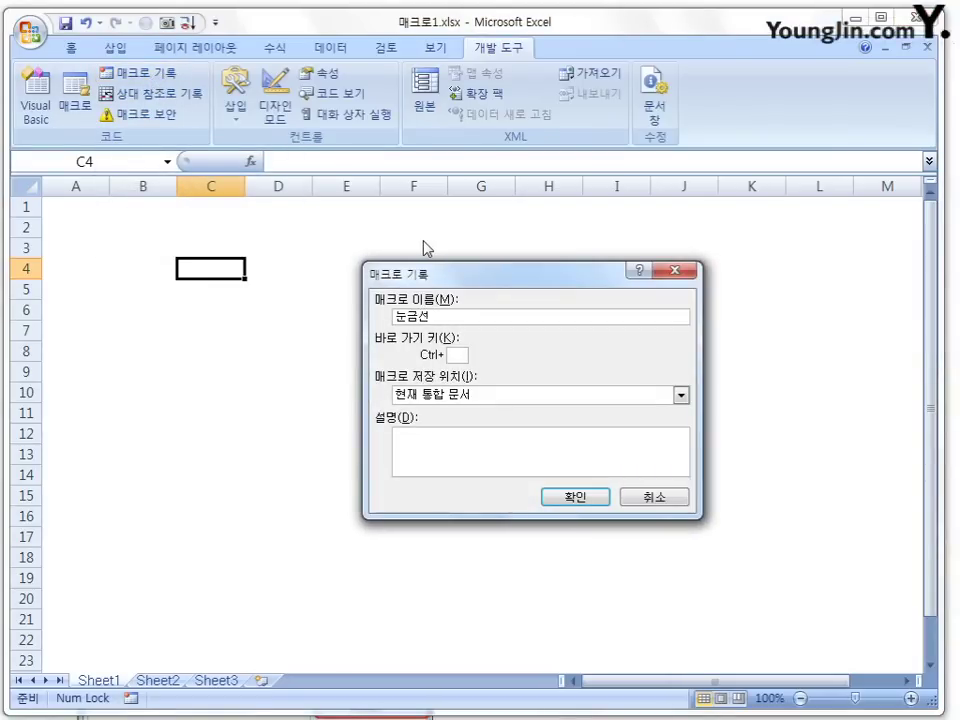
{"action": "type", "text": "ㅇ"}
{"action": "type", "text": "나타ㄴ"}
{"action": "type", "text": "기"}
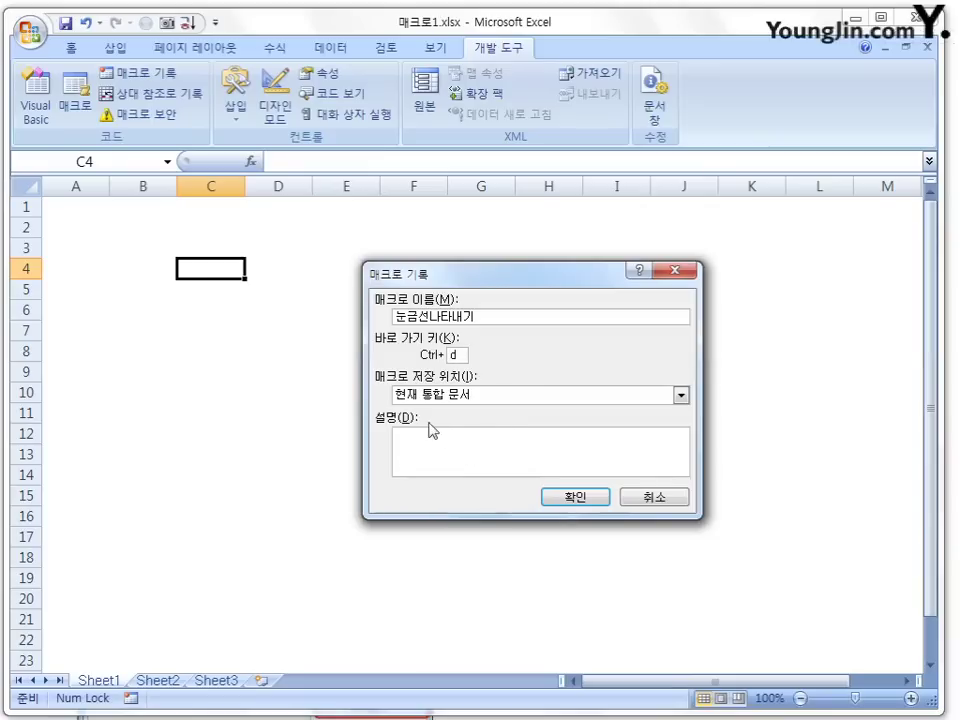
{"action": "left_click", "coordinate": [585, 500]}
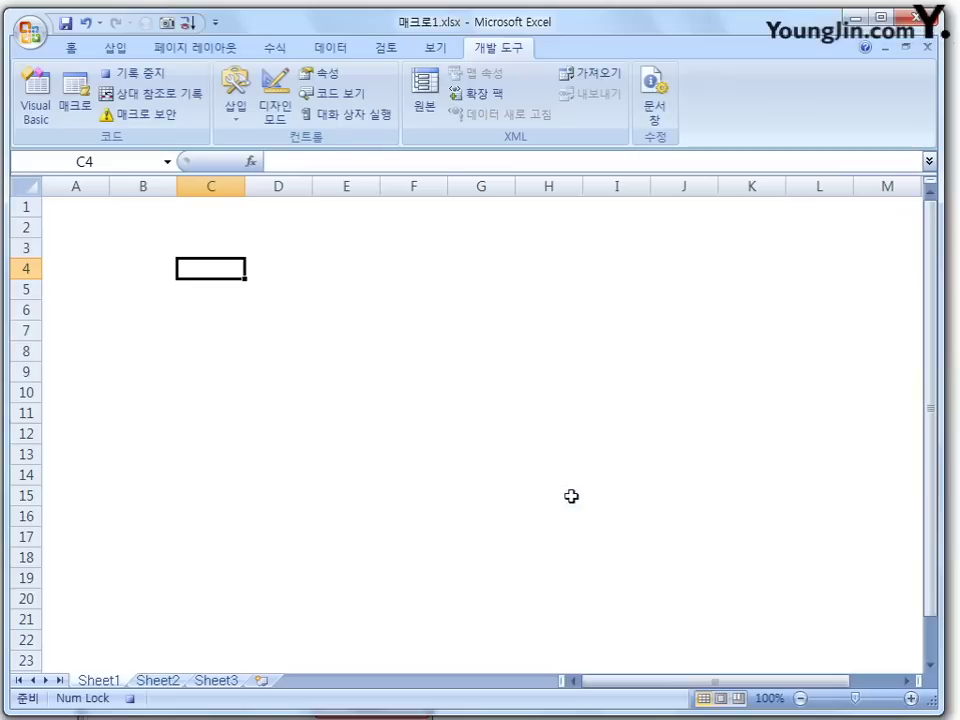
Record showing the gridlines on Sheet1 and stop the macro recording.
{"action": "left_click", "coordinate": [435, 52]}
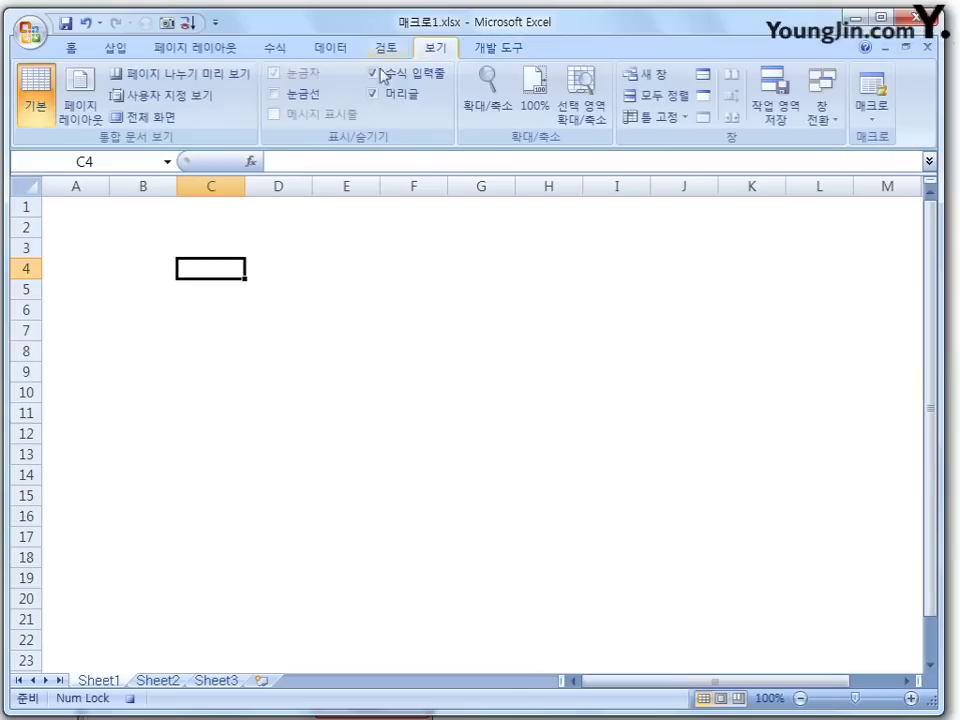
{"action": "left_click", "coordinate": [308, 100]}
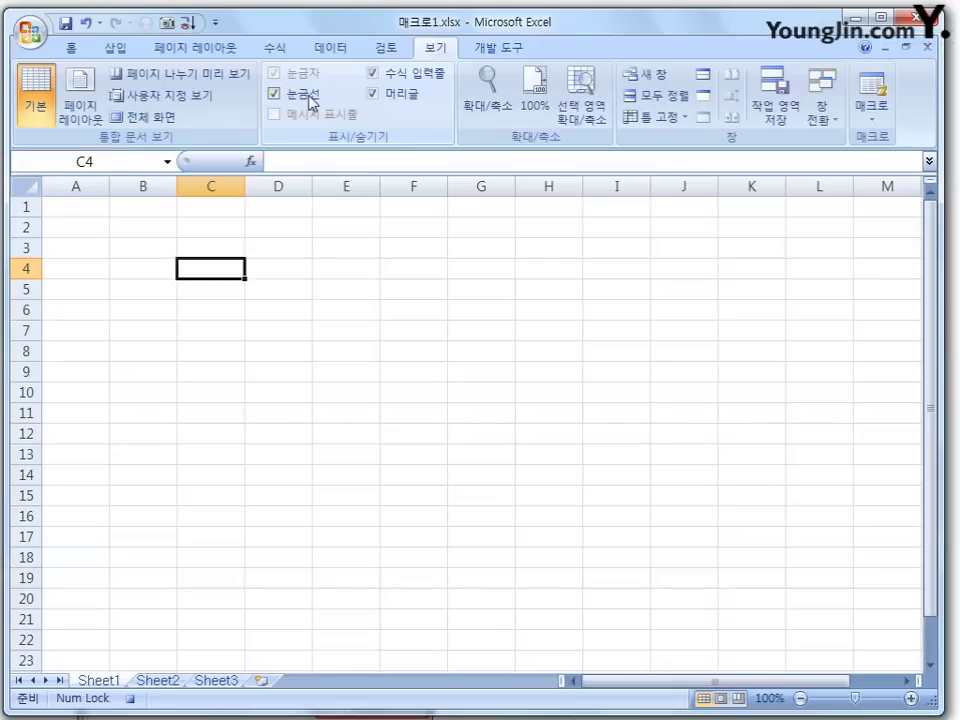
{"action": "left_click", "coordinate": [490, 48]}
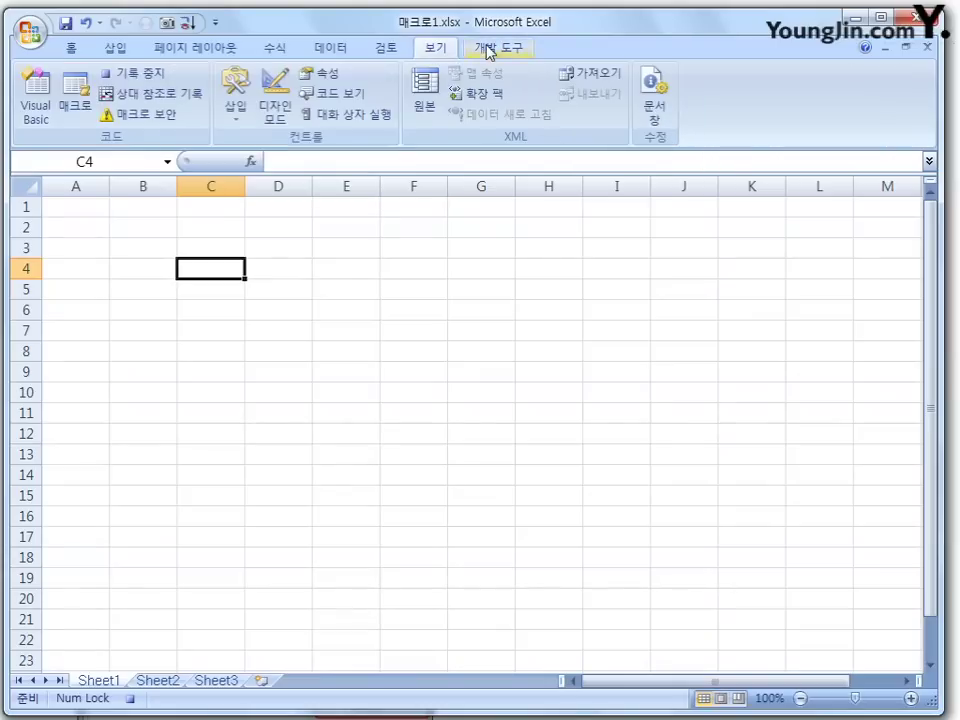
{"action": "left_click", "coordinate": [150, 76]}
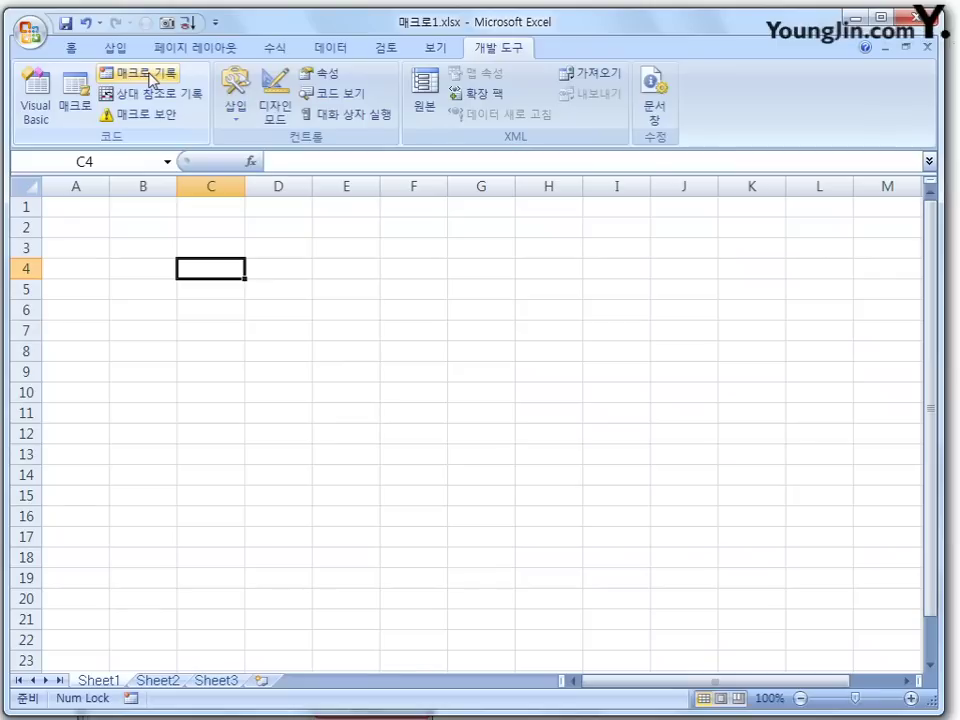
Test the two recorded gridline macros on Sheet1 with their shortcuts, hiding the gridlines and showing them again.
{"action": "left_click", "coordinate": [305, 302]}
{"action": "left_click", "coordinate": [234, 250]}
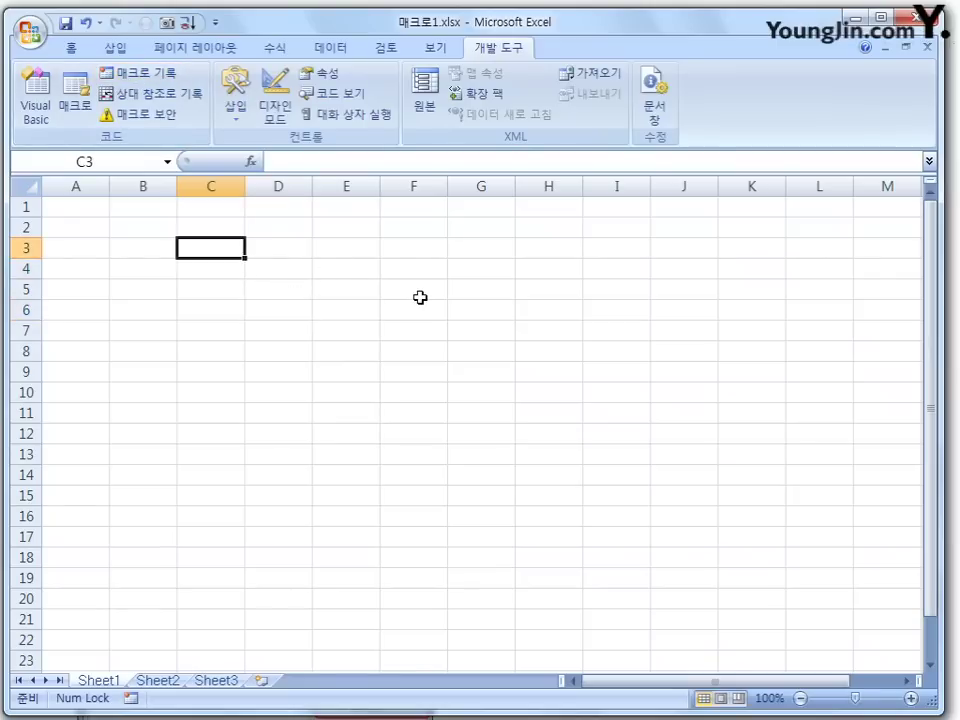
{"action": "key", "text": "ctrl+q"}
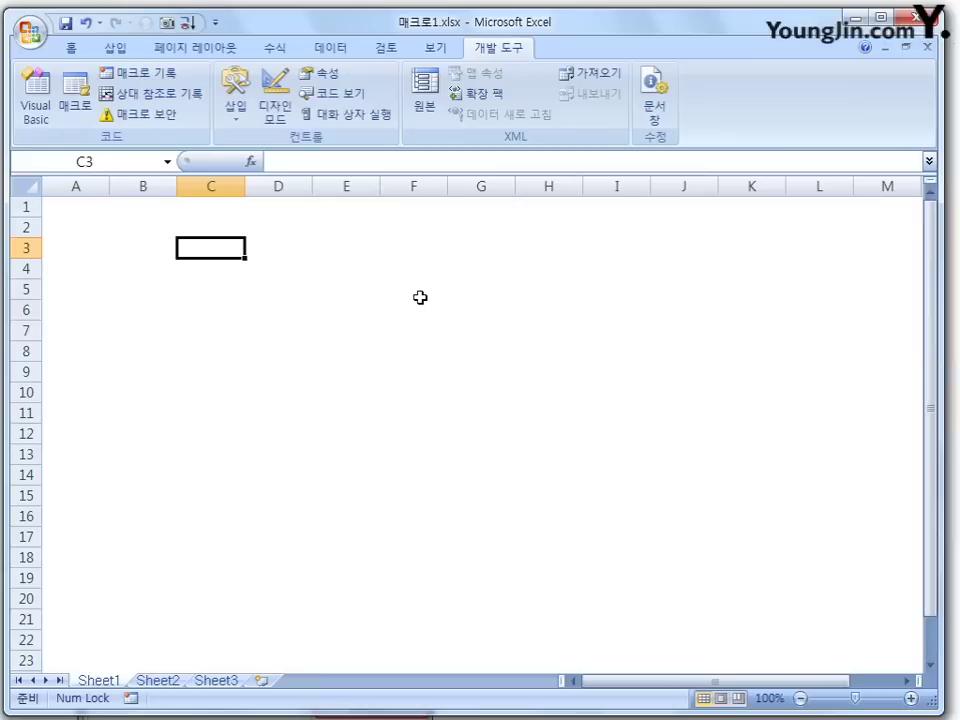
{"action": "key", "text": "ctrl+q"}
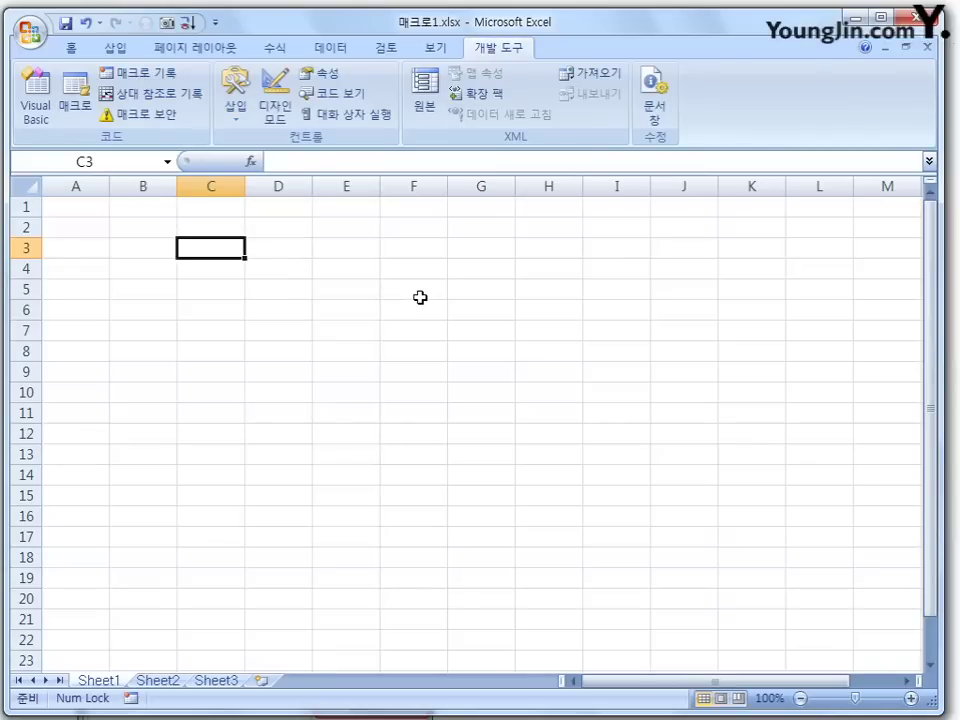
Check the list of recorded macros for 눈금선나타내기 and 눈금선삭제 without running either one.
{"action": "left_click", "coordinate": [76, 96]}
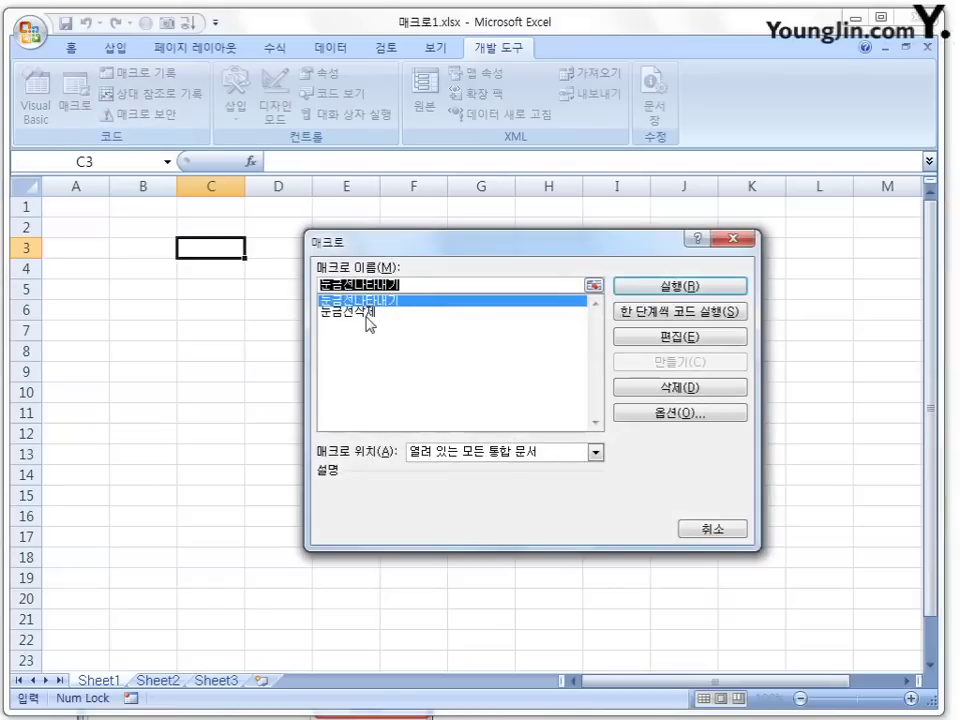
{"action": "left_click", "coordinate": [372, 313]}
{"action": "key", "text": "Up"}
{"action": "key", "text": "Down"}
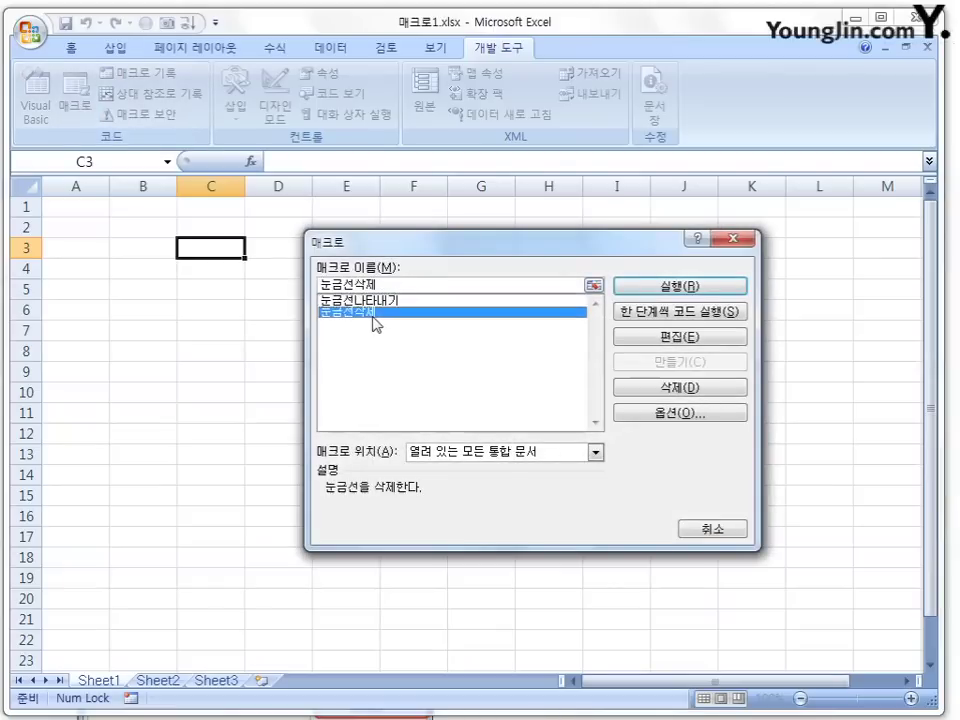
{"action": "left_click", "coordinate": [713, 529]}
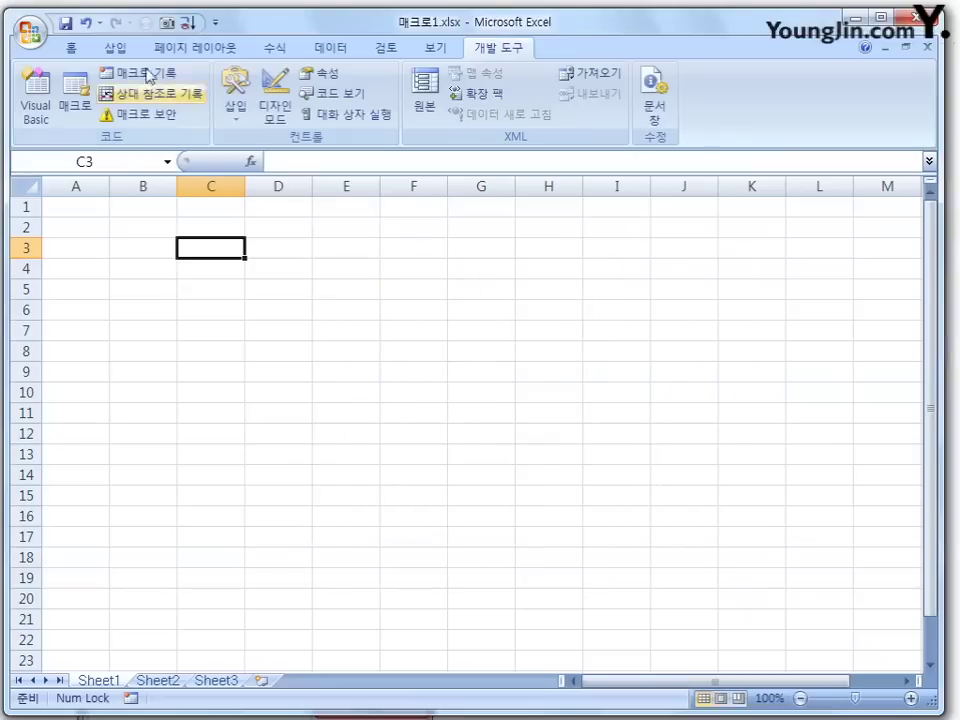
Draw a smiley face shape about 3.5 cm high and 3.3 cm wide over columns E and F, rows 3 to 8.
{"action": "left_click", "coordinate": [115, 47]}
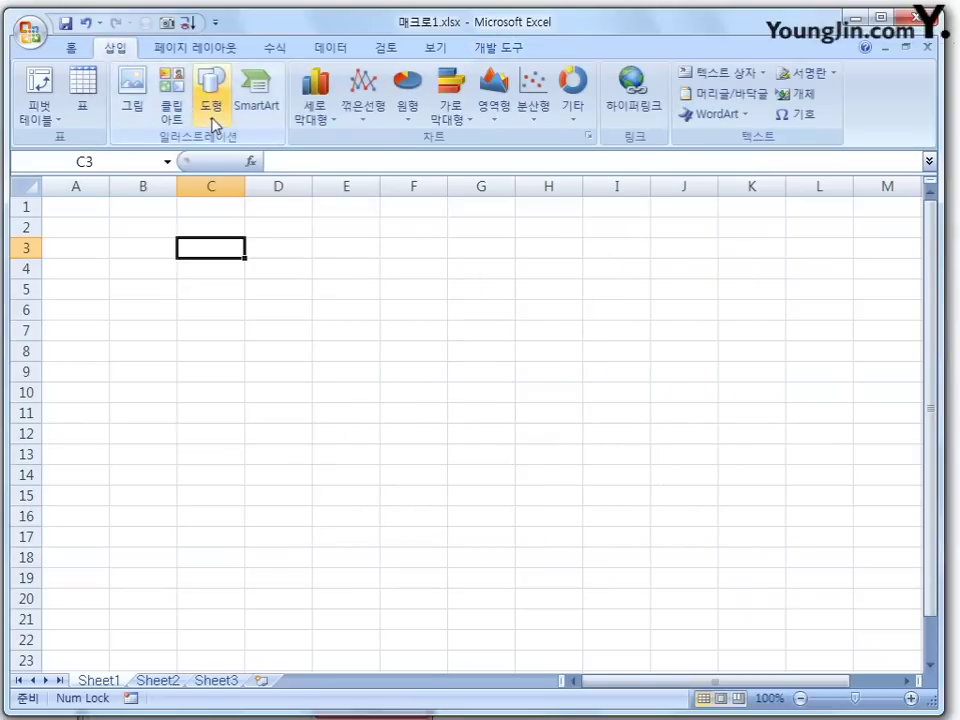
{"action": "left_click", "coordinate": [211, 124]}
{"action": "left_click", "coordinate": [221, 159]}
{"action": "left_click_drag", "start_coordinate": [308, 240], "coordinate": [427, 361]}
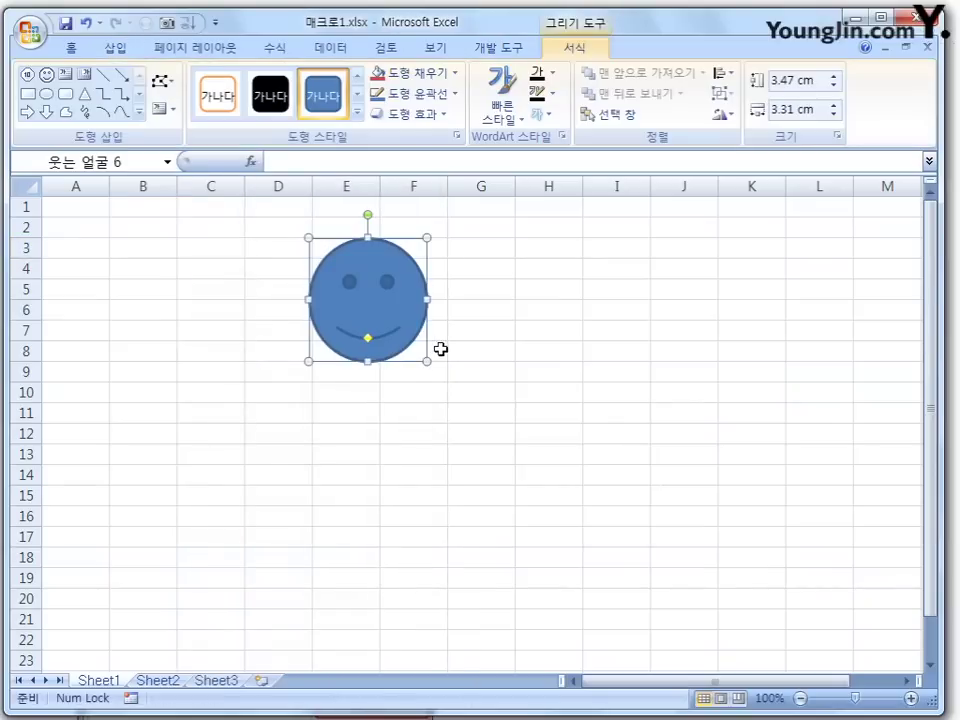
Assign the macro 눈금선삭제 to the smiley face shape and deselect the shape.
{"action": "right_click", "coordinate": [407, 310]}
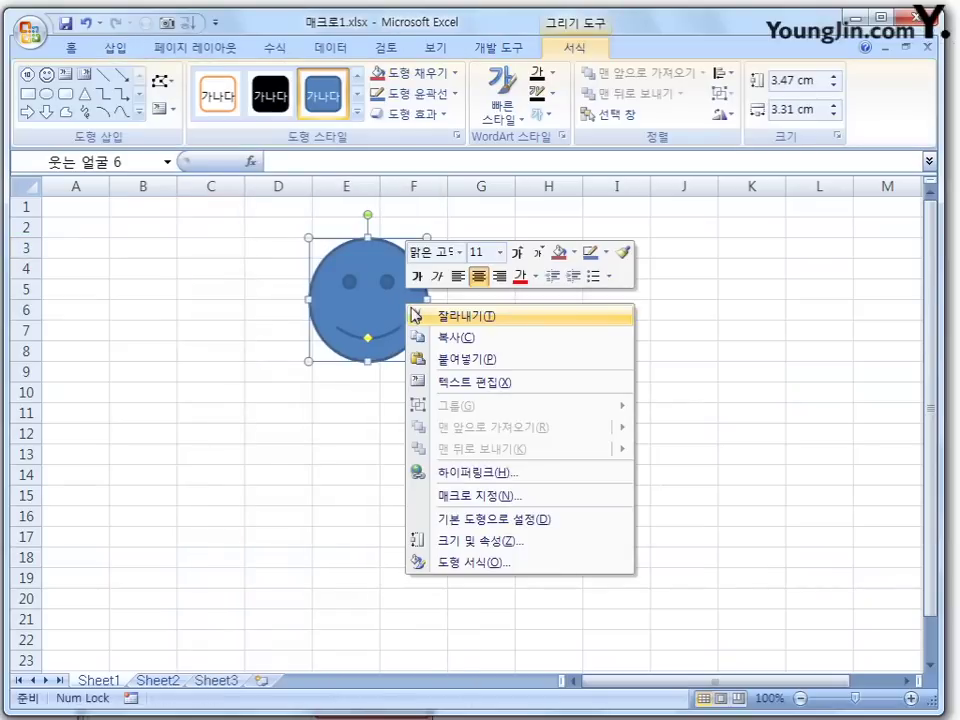
{"action": "left_click", "coordinate": [505, 497]}
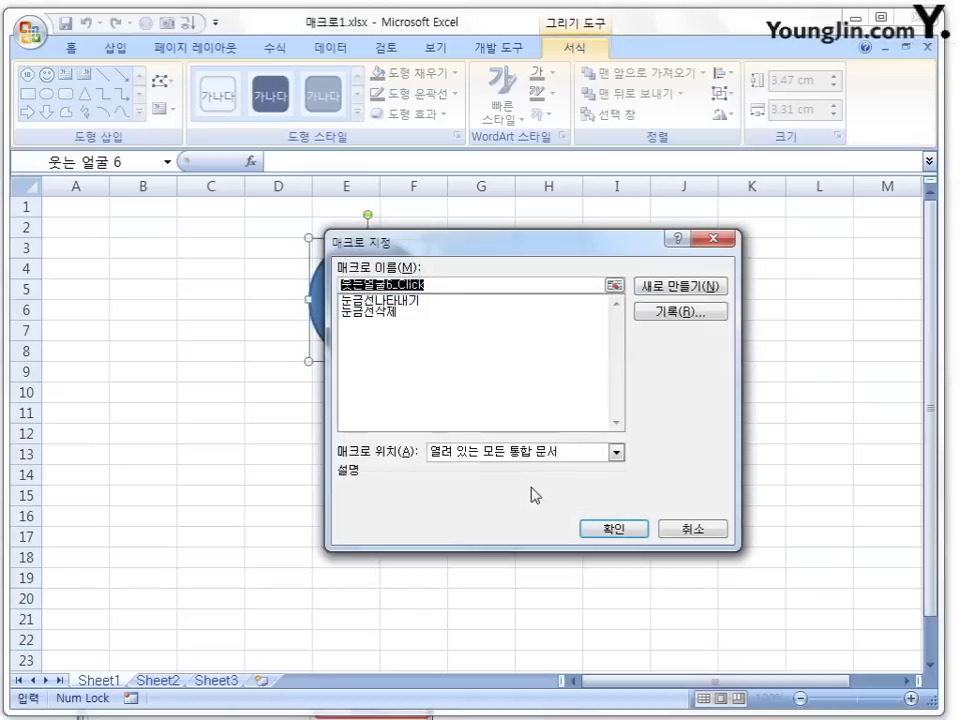
{"action": "left_click", "coordinate": [386, 313]}
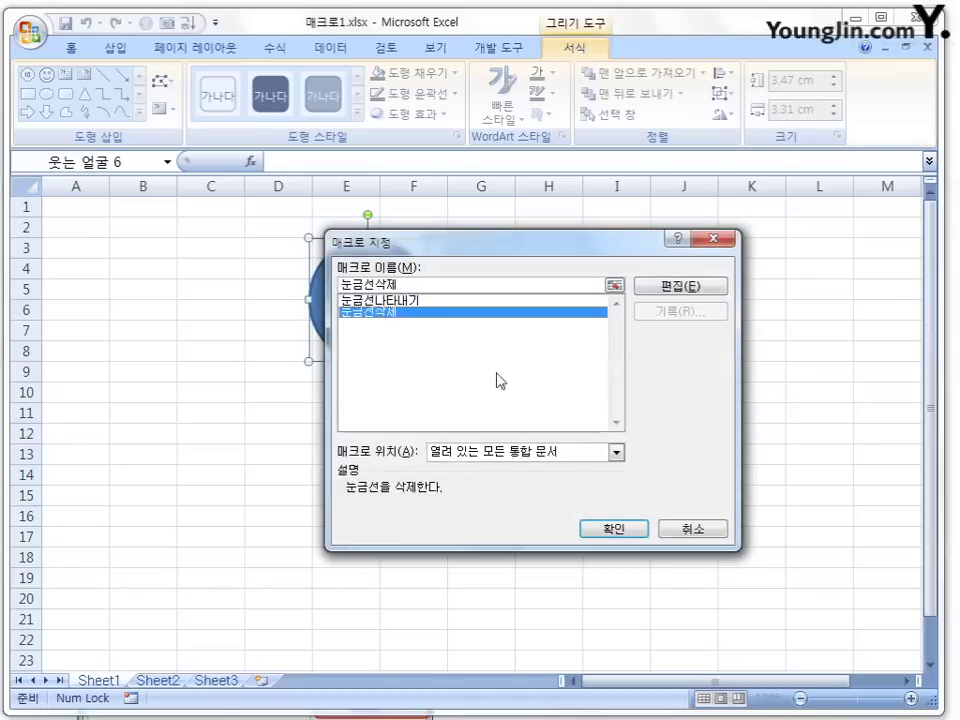
{"action": "left_click", "coordinate": [615, 530]}
{"action": "left_click", "coordinate": [595, 377]}
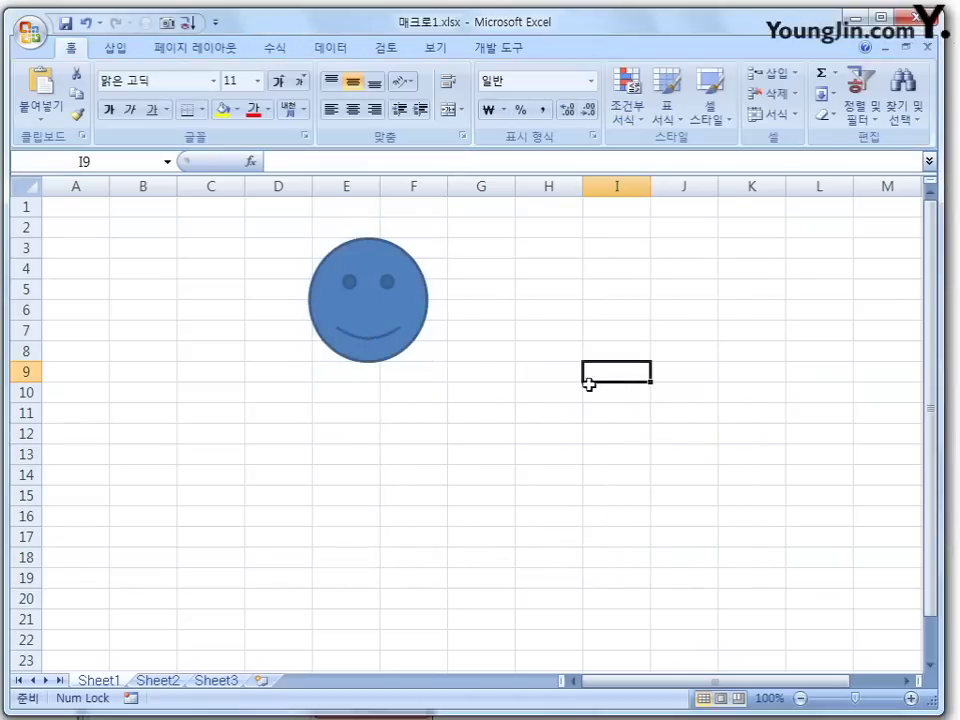
Run the smiley face's macro to hide the gridlines, and turn the gridlines (눈금선) back on.
{"action": "left_click", "coordinate": [406, 314]}
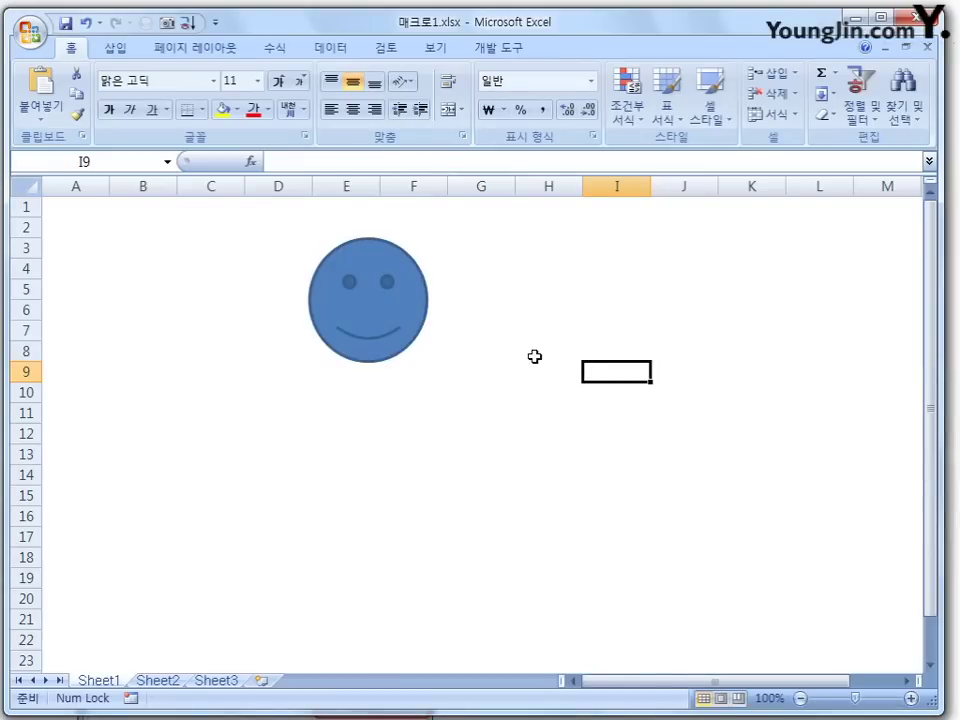
{"action": "left_click", "coordinate": [436, 50]}
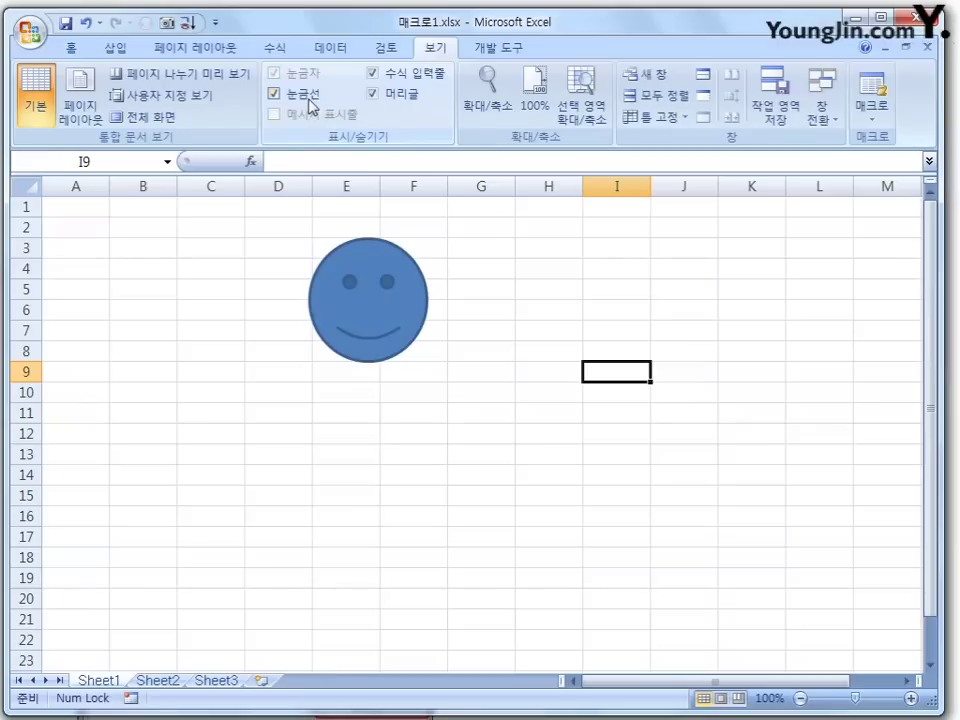
Draw a "없음" 기호 shape about 3.3 cm high and 3 cm wide beside the smiley face, over columns G and H.
{"action": "left_click", "coordinate": [118, 50]}
{"action": "left_click", "coordinate": [207, 110]}
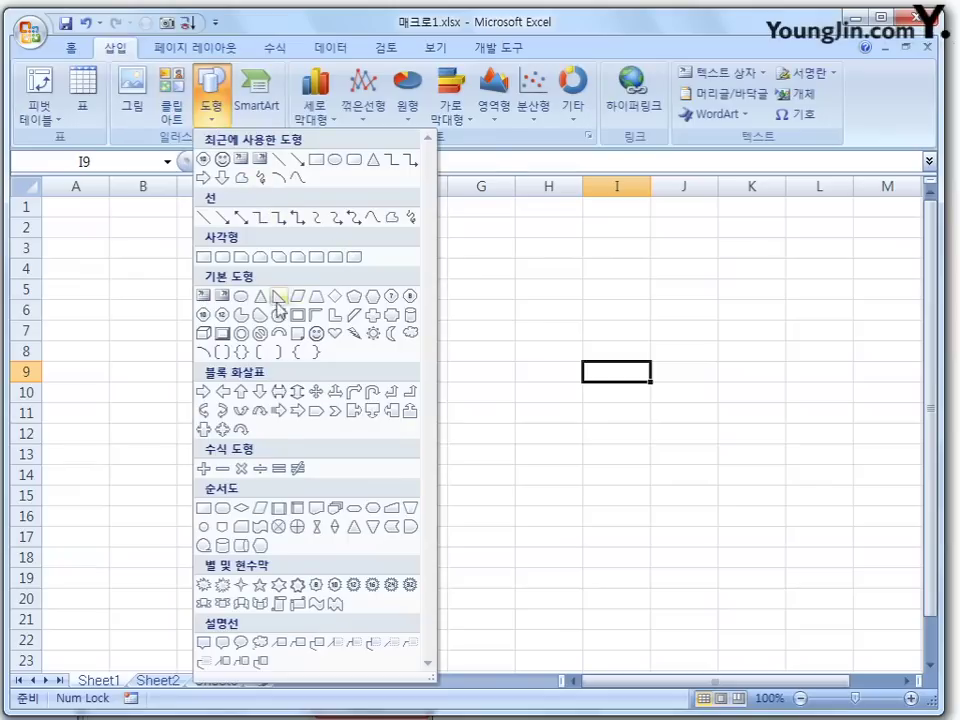
{"action": "left_click", "coordinate": [260, 333]}
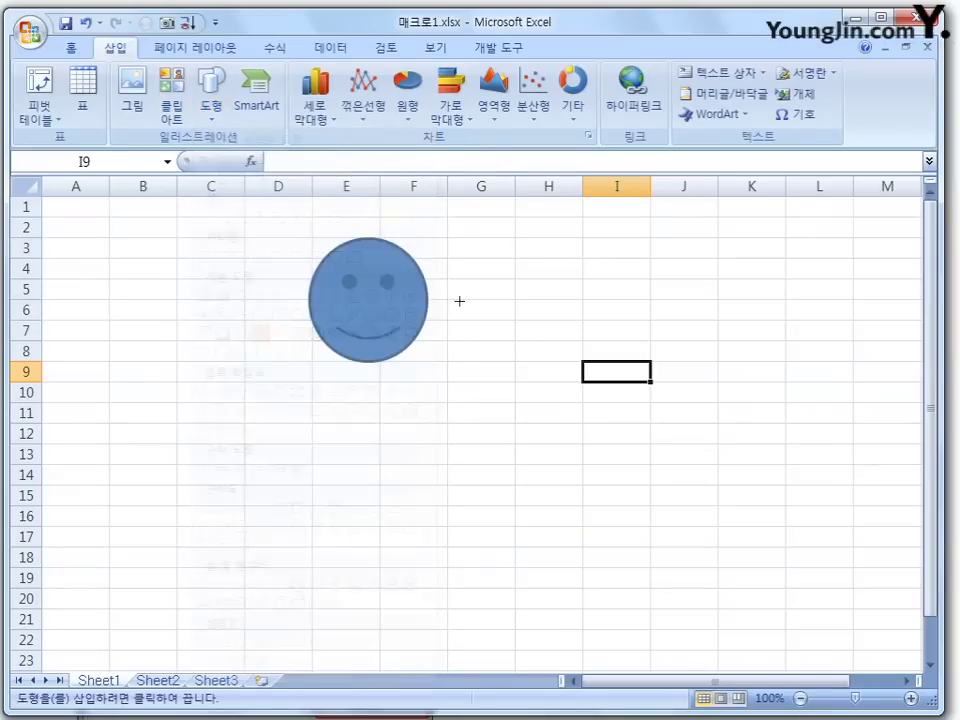
{"action": "left_click_drag", "start_coordinate": [455, 242], "coordinate": [564, 359]}
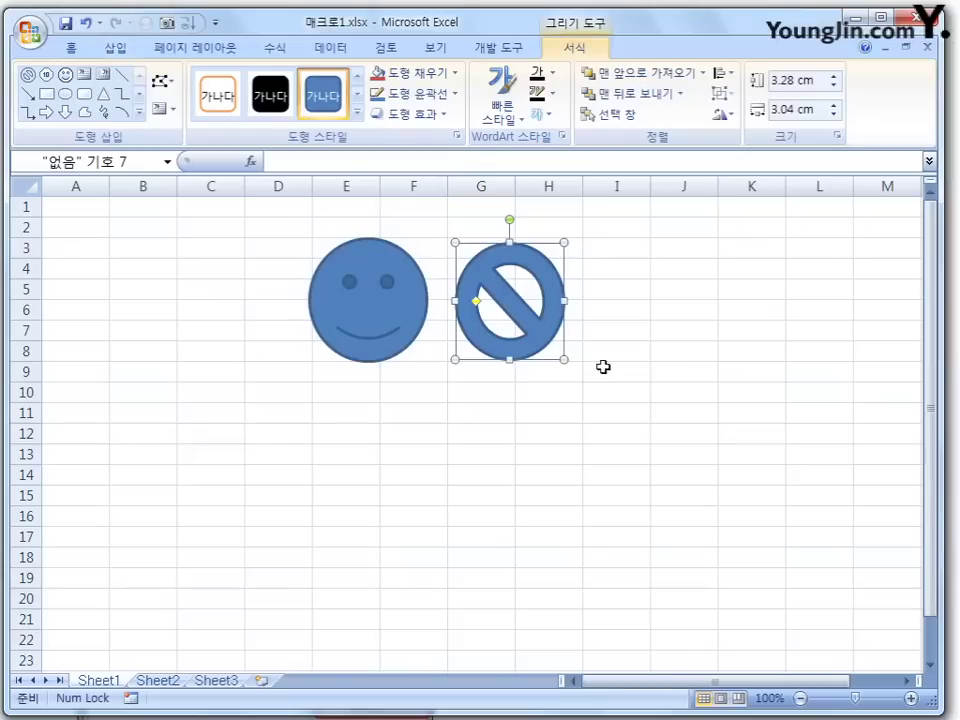
{"action": "left_click", "coordinate": [628, 377]}
Assign the macro 눈금선나타내기 to the "없음" 기호 shape and deselect the shape.
{"action": "right_click", "coordinate": [542, 320]}
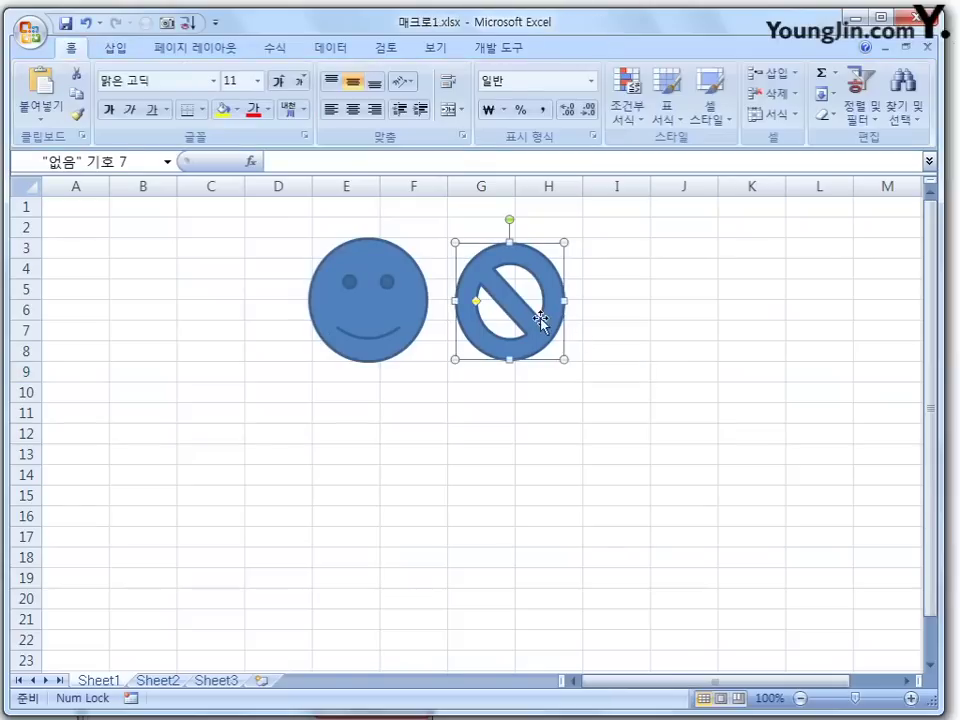
{"action": "left_click", "coordinate": [645, 516]}
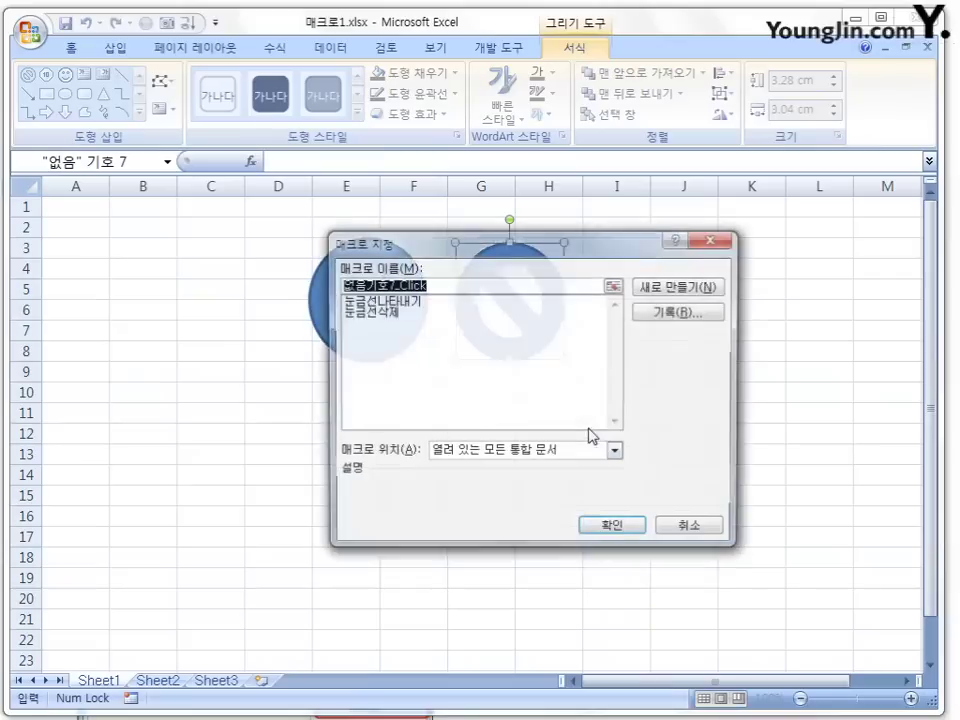
{"action": "left_click", "coordinate": [395, 300]}
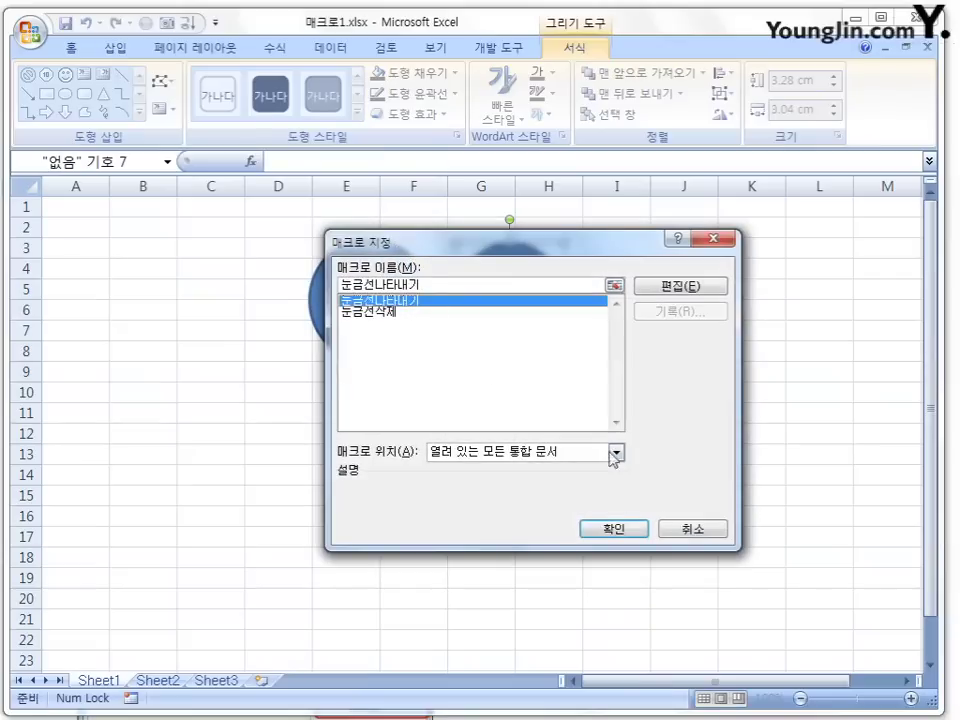
{"action": "left_click", "coordinate": [604, 533]}
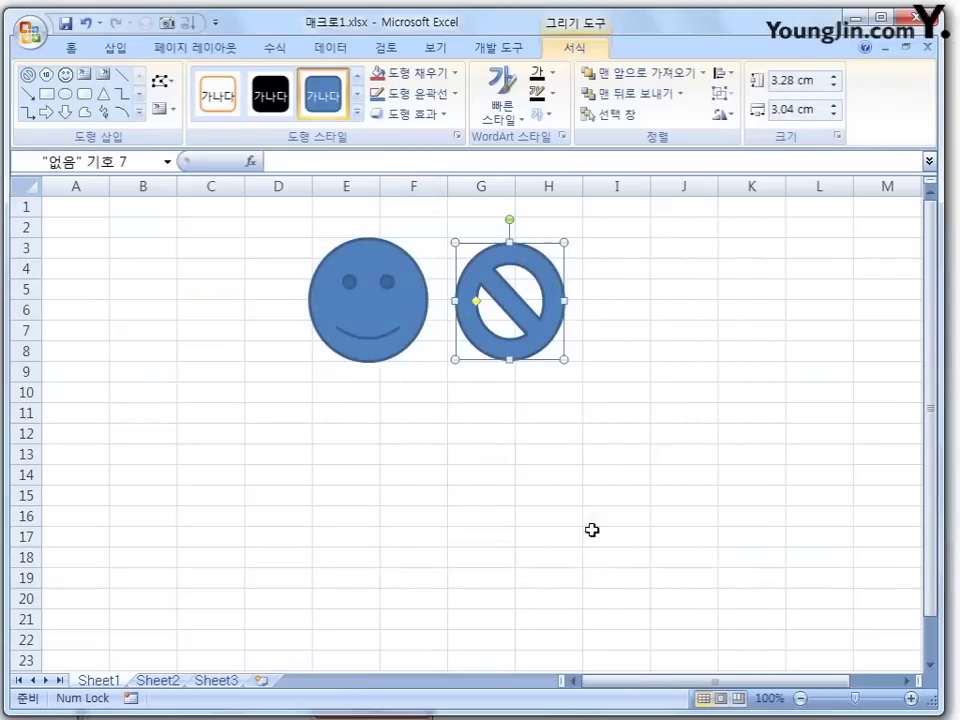
{"action": "left_click", "coordinate": [444, 472]}
Test both shapes' macros by alternately hiding the gridlines with the smiley face and showing them with the "없음" 기호.
{"action": "left_click", "coordinate": [406, 313]}
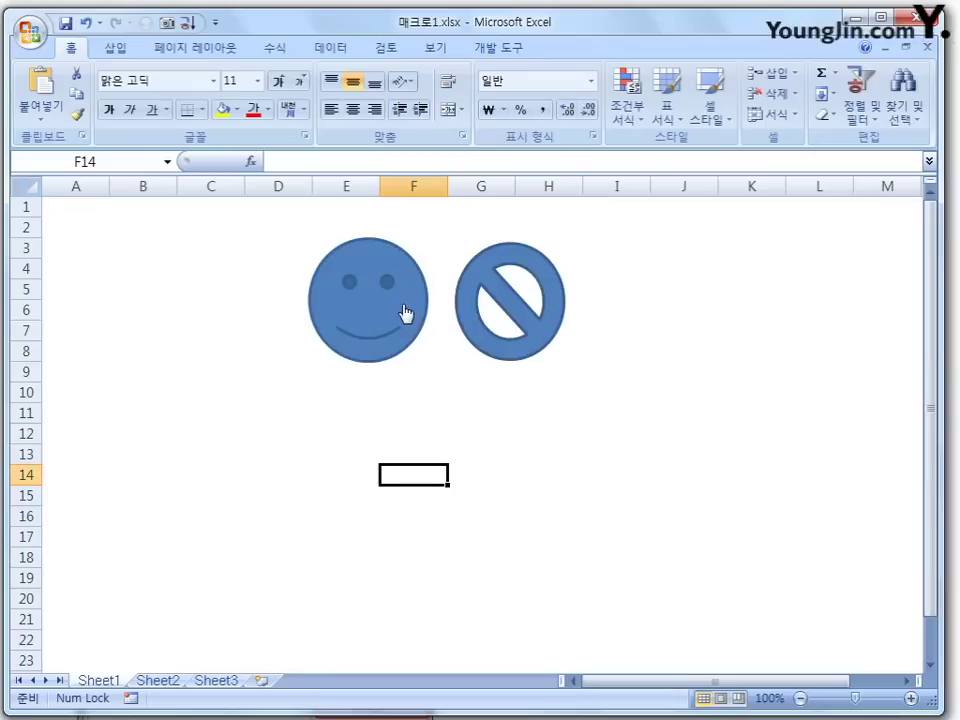
{"action": "left_click", "coordinate": [527, 302]}
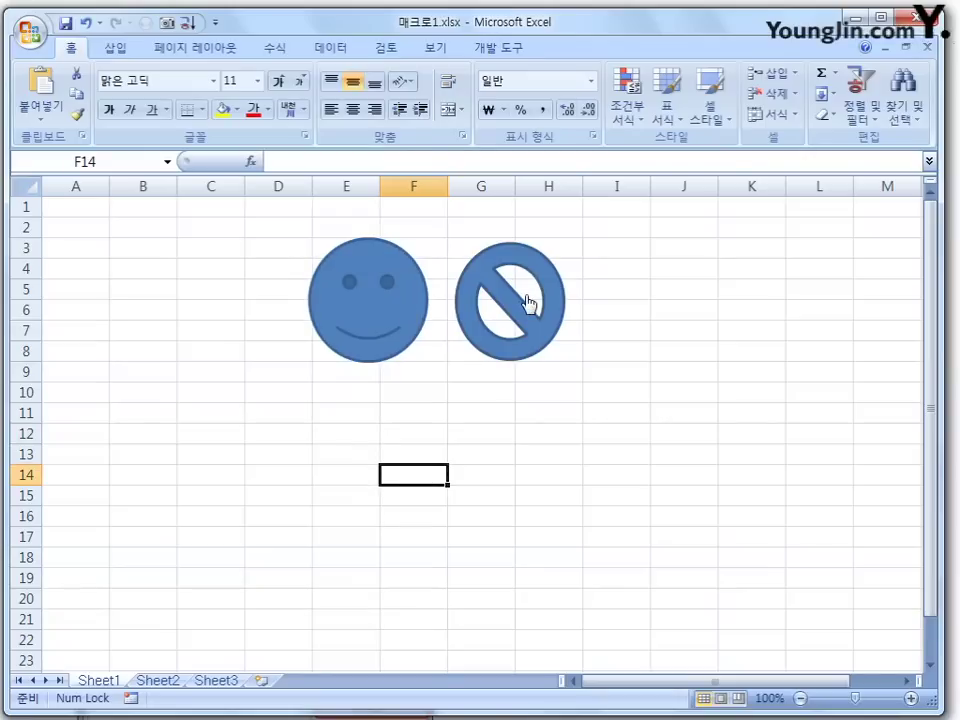
{"action": "left_click", "coordinate": [401, 311]}
{"action": "left_click", "coordinate": [540, 308]}
{"action": "left_click", "coordinate": [386, 317]}
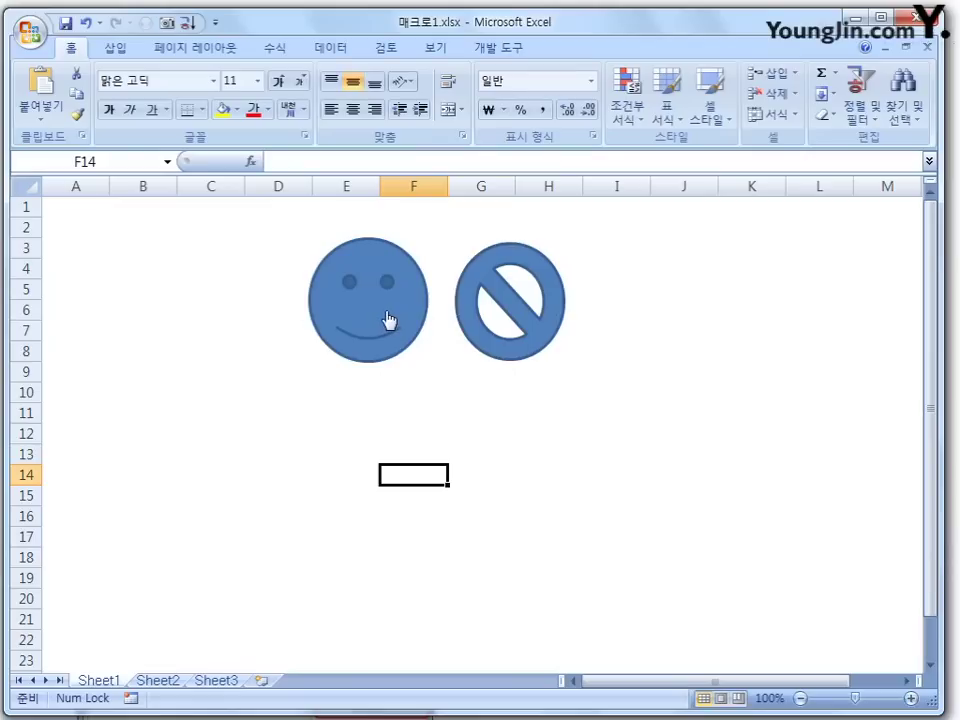
{"action": "left_click", "coordinate": [513, 299]}
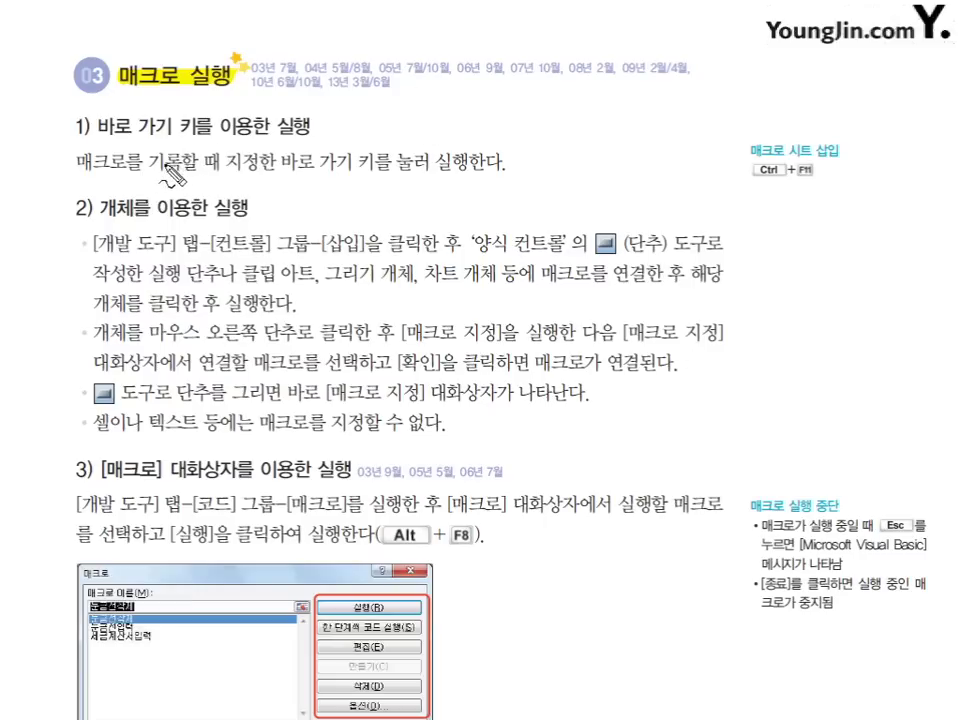
{"action": "mouse_move", "coordinate": [372, 160]}
{"action": "left_mouse_down"}
{"action": "mouse_move", "coordinate": [354, 186]}
{"action": "mouse_move", "coordinate": [296, 176]}
{"action": "mouse_move", "coordinate": [372, 158]}
{"action": "left_mouse_up"}
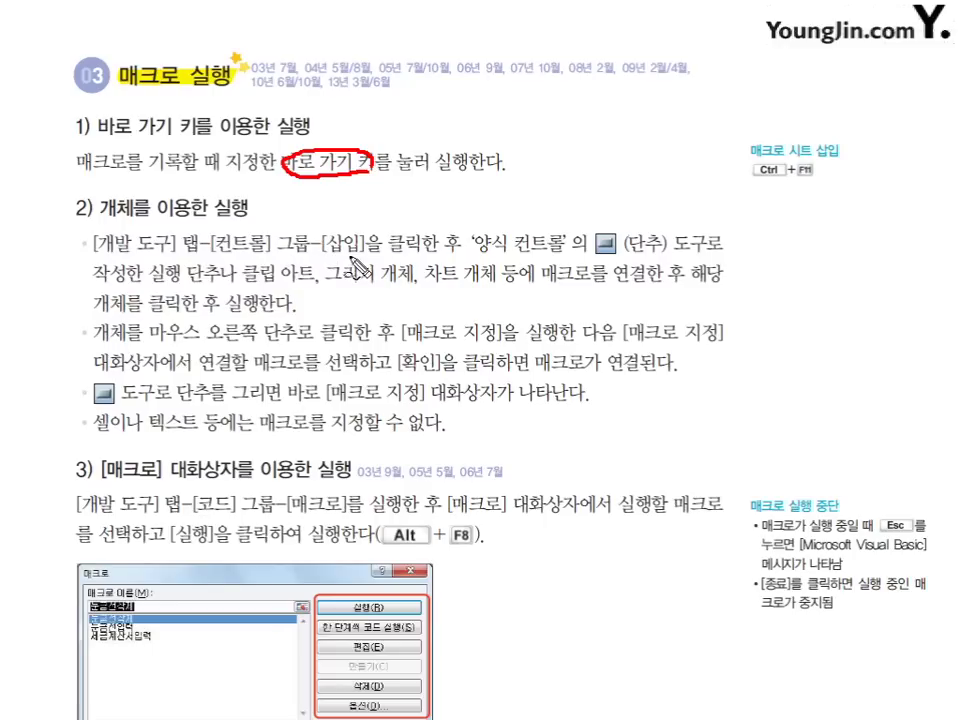
{"action": "mouse_move", "coordinate": [550, 254]}
{"action": "left_mouse_down"}
{"action": "mouse_move", "coordinate": [487, 242]}
{"action": "mouse_move", "coordinate": [500, 224]}
{"action": "left_mouse_up"}
{"action": "left_click_drag", "start_coordinate": [628, 254], "coordinate": [700, 253]}
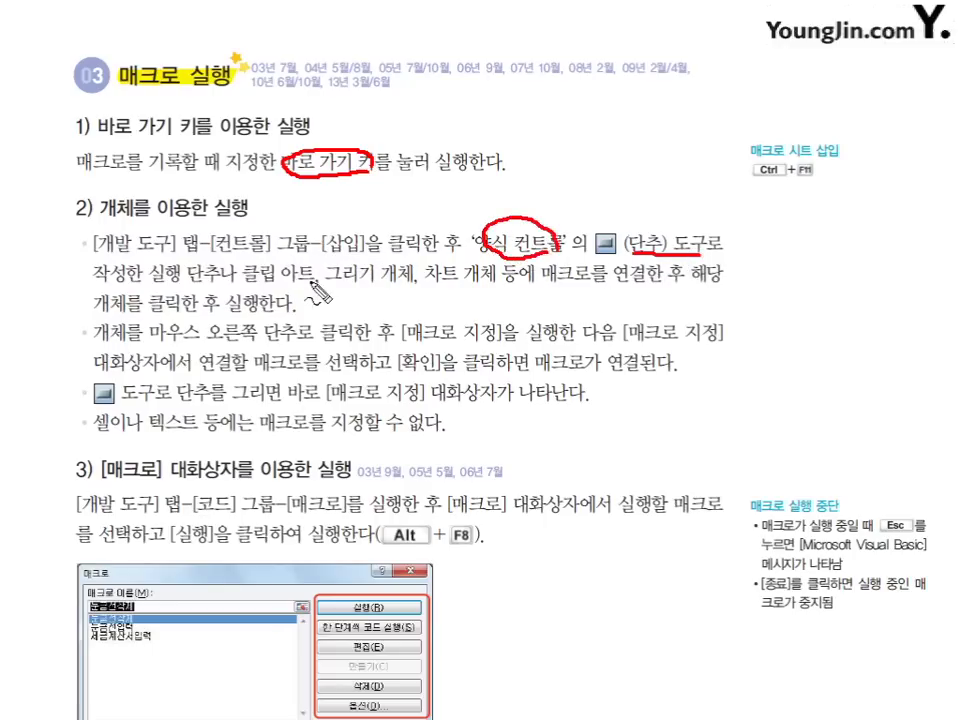